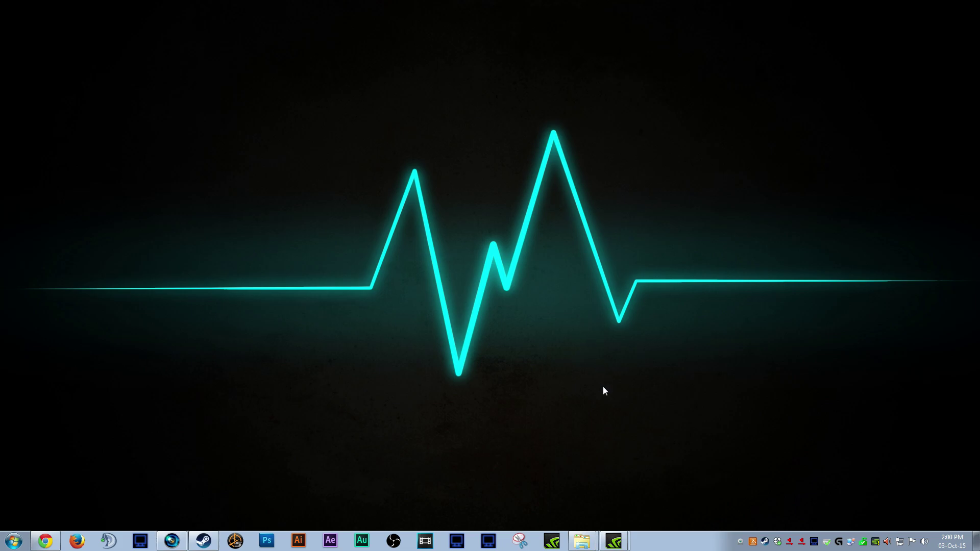
- Review ShadowPlay's recording quality and audio capture options, then close GeForce Experience preferences
{"action": "left_click", "coordinate": [613, 541]}
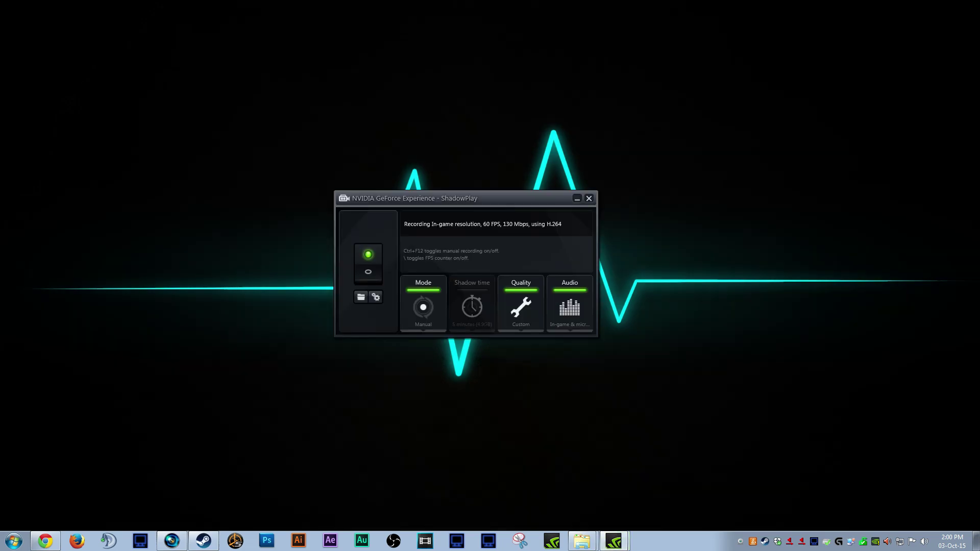
{"action": "left_click", "coordinate": [521, 305]}
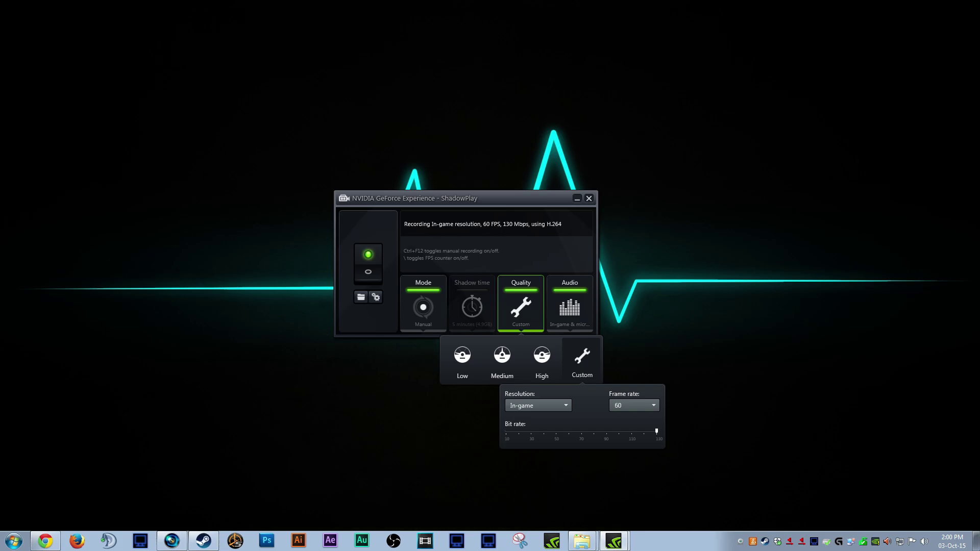
{"action": "left_click", "coordinate": [570, 306]}
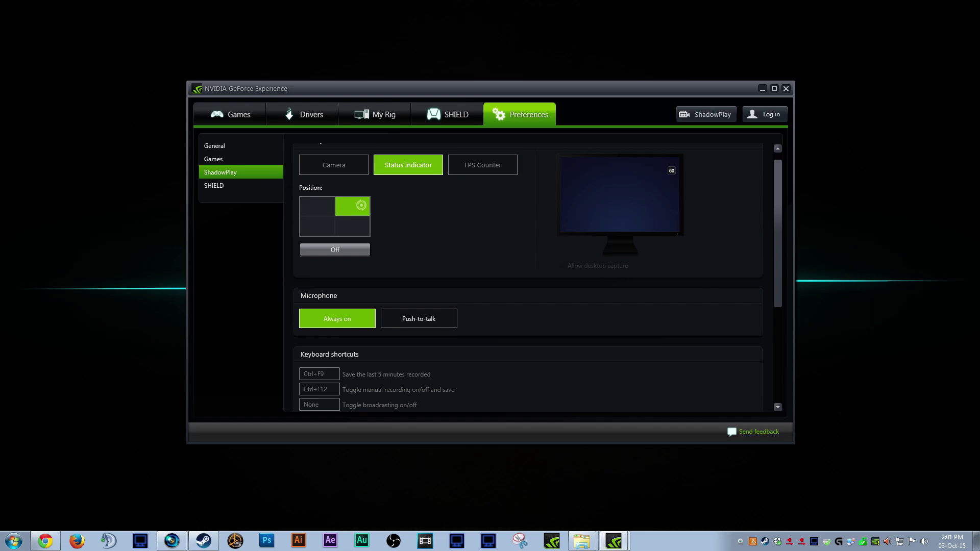
{"action": "key", "text": "super+d"}
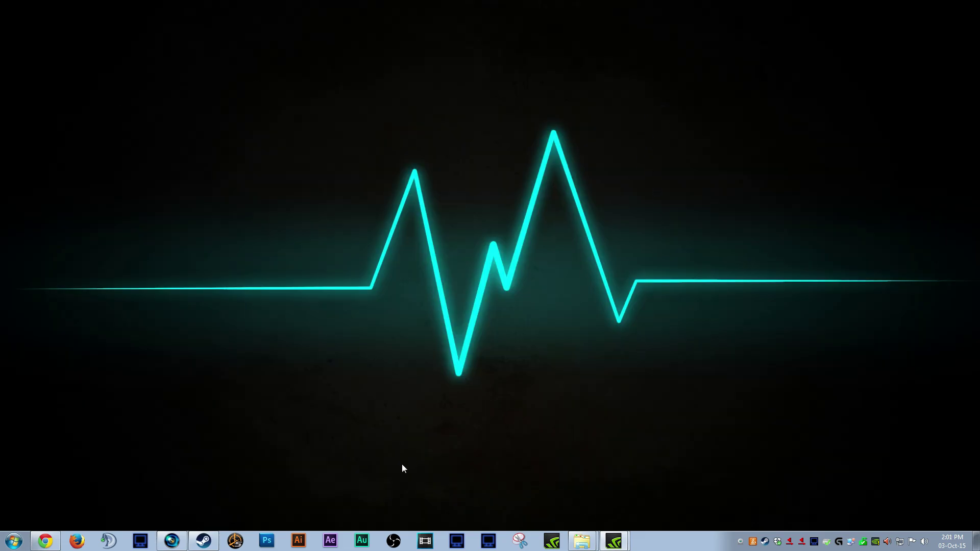
- Show Dxtory's overlay settings with Video FPS, Write File FPS, Record Status and the blue status colour
{"action": "left_click", "coordinate": [140, 541]}
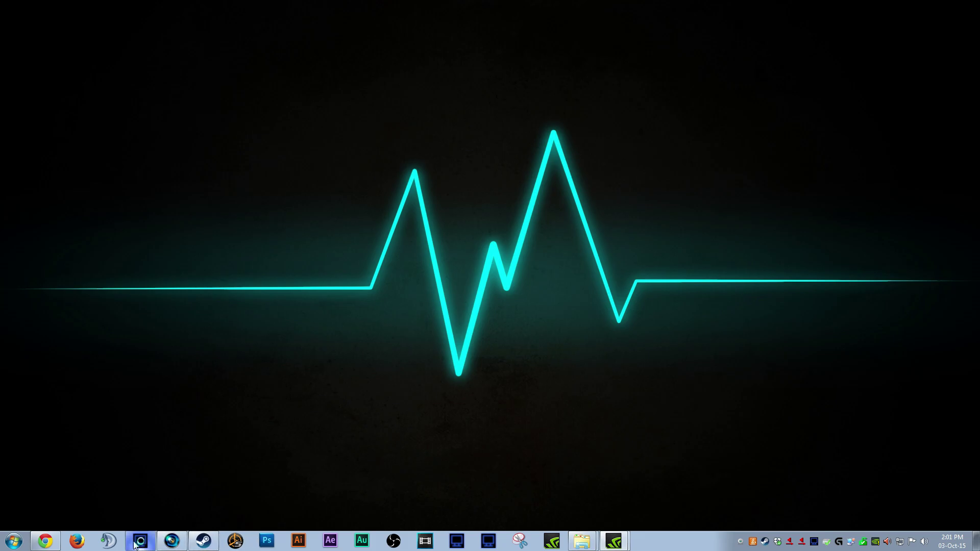
{"action": "left_click_drag", "start_coordinate": [486, 112], "coordinate": [482, 80]}
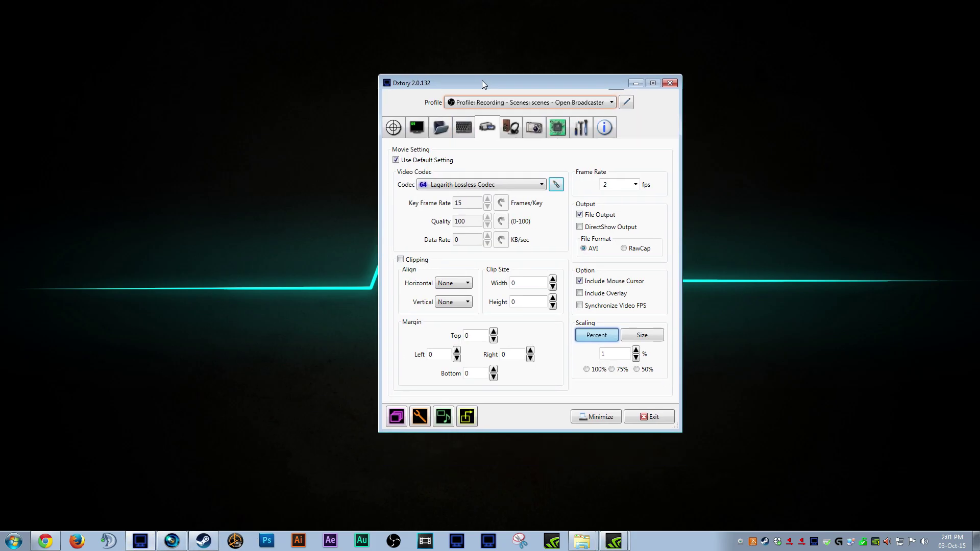
{"action": "left_click", "coordinate": [410, 130]}
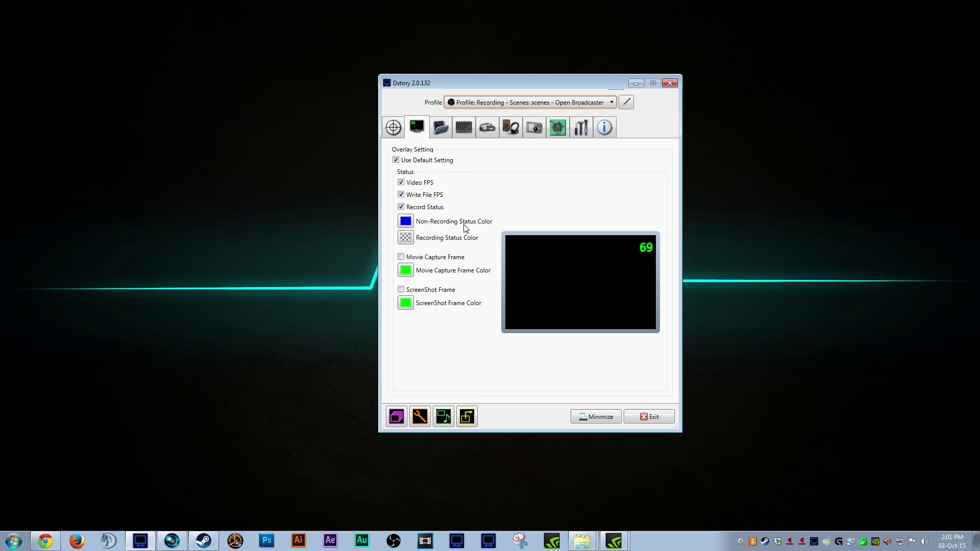
{"action": "left_click", "coordinate": [408, 240]}
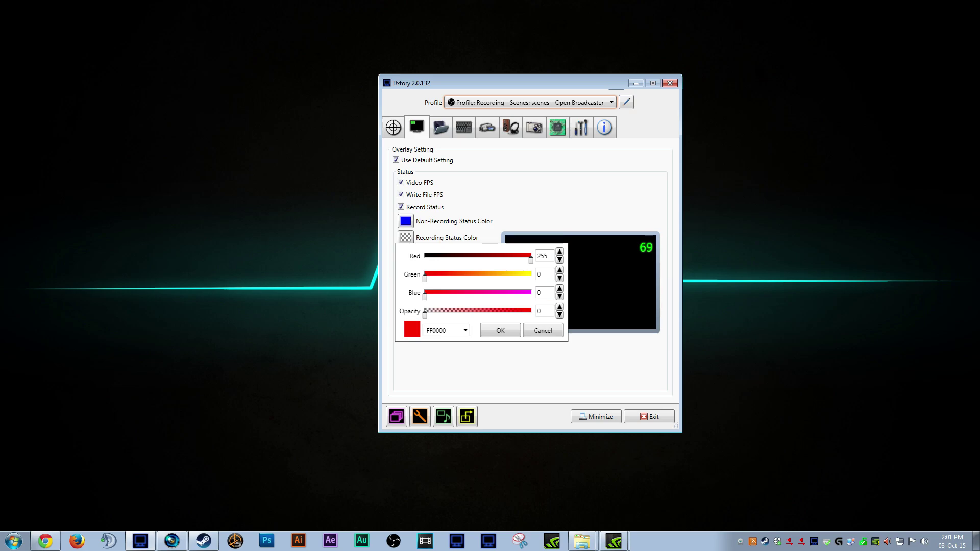
{"action": "left_click", "coordinate": [496, 333]}
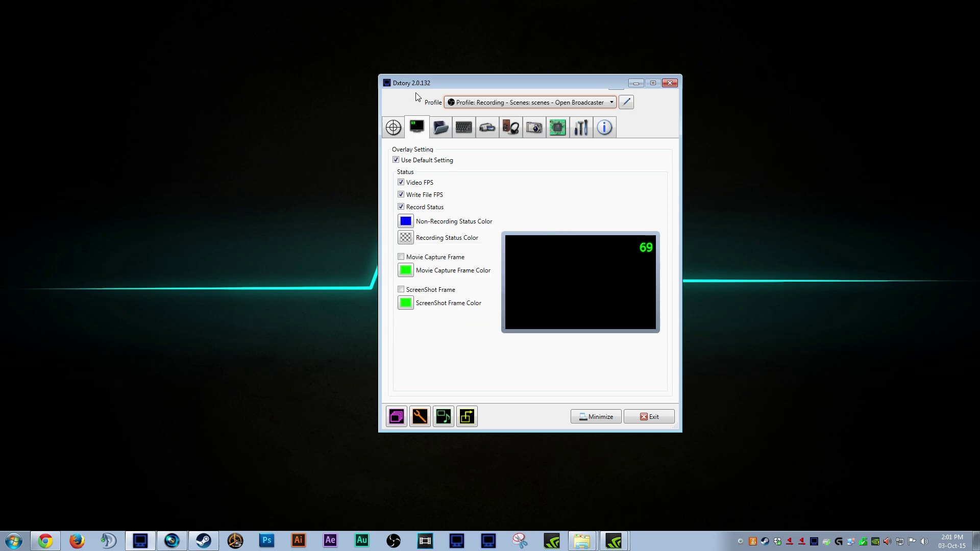
- Check Dxtory's three PCM audio sources: Virtual Audio Cable Line 1, Line 2 and the AT2020 USB mic
{"action": "left_click", "coordinate": [510, 127]}
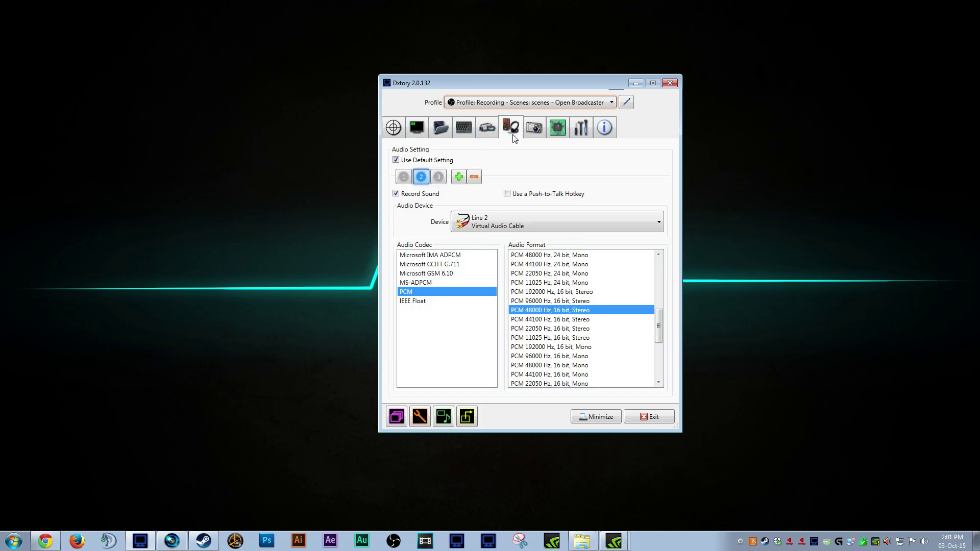
{"action": "left_click", "coordinate": [439, 177]}
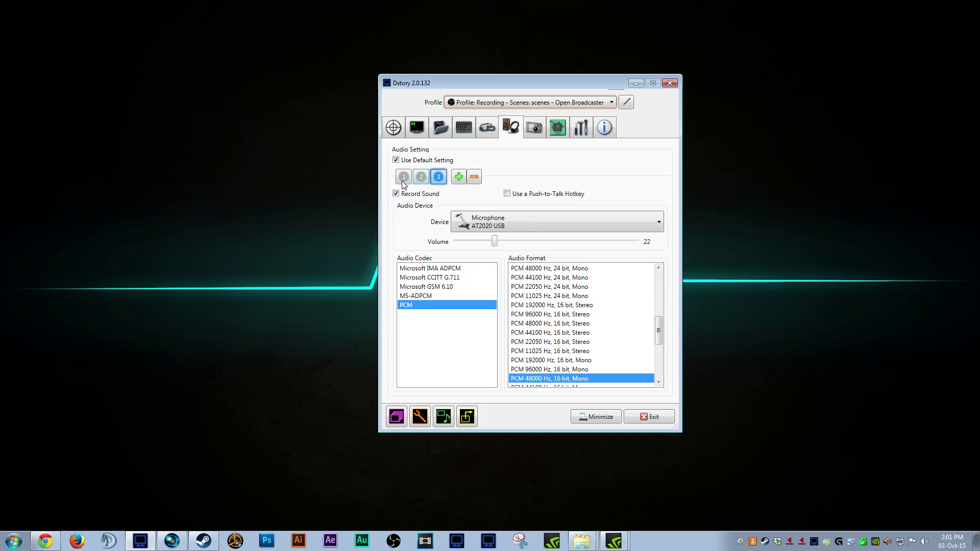
{"action": "left_click", "coordinate": [403, 180]}
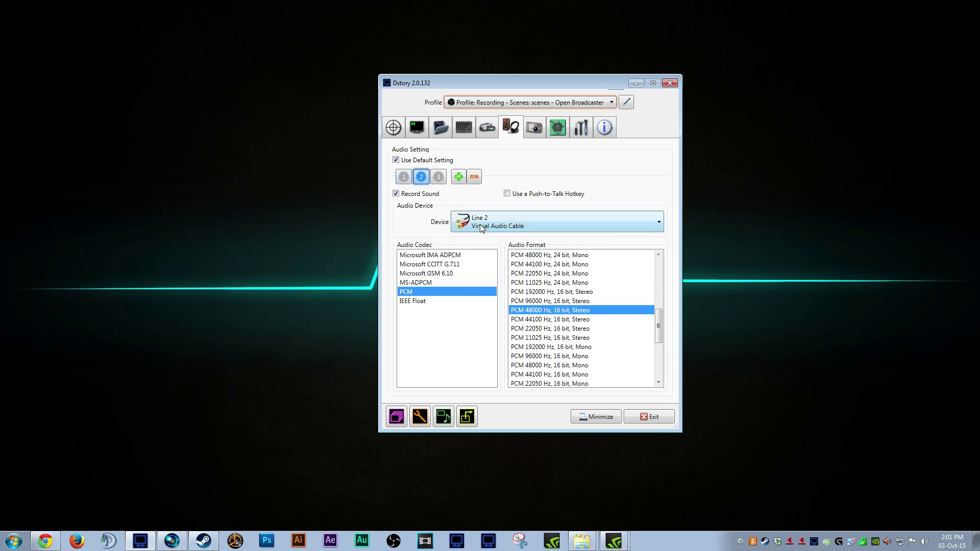
{"action": "left_click", "coordinate": [442, 180]}
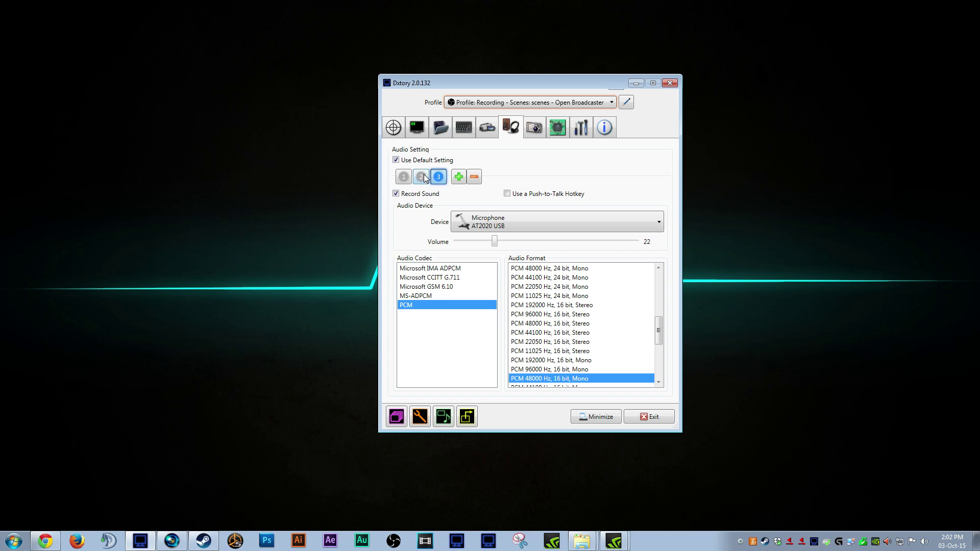
{"action": "left_click", "coordinate": [422, 177]}
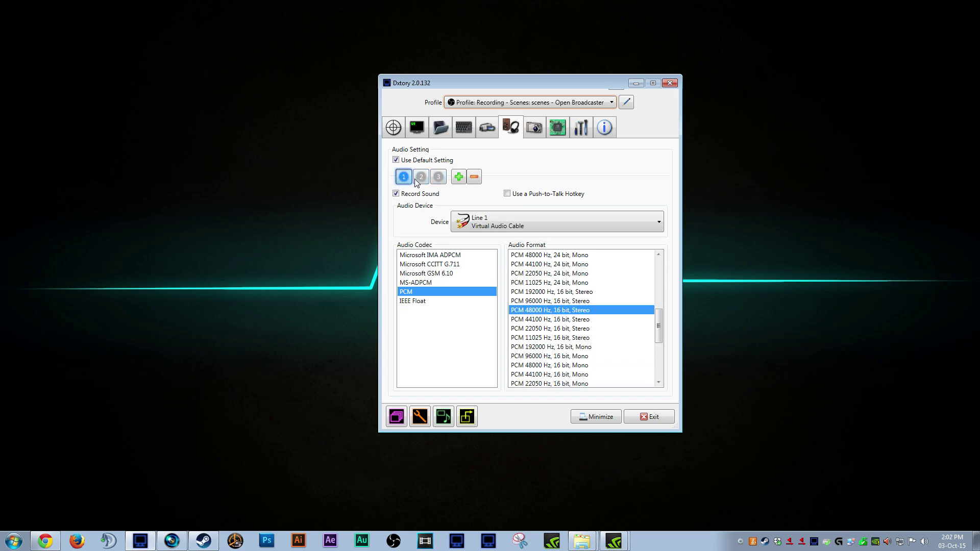
{"action": "left_click", "coordinate": [423, 177]}
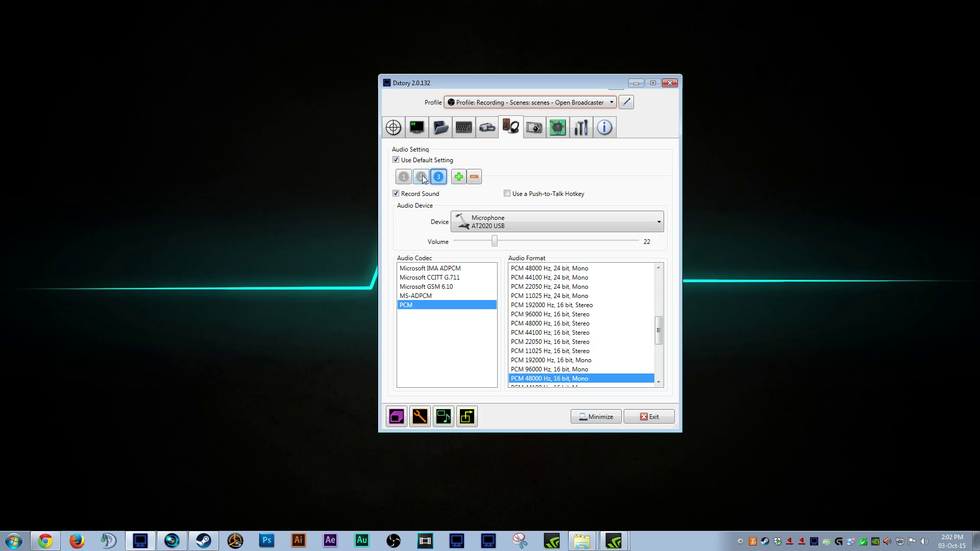
- Confirm the Lagarith Lossless Codec uses YV12 mode with multithreading, with AVI output
{"action": "left_click", "coordinate": [483, 133]}
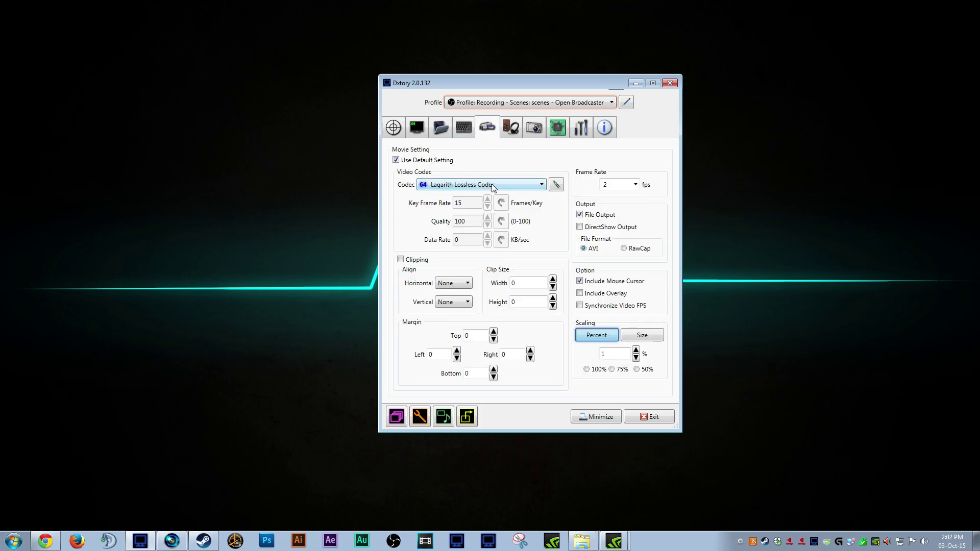
{"action": "left_click_drag", "start_coordinate": [495, 86], "coordinate": [416, 93]}
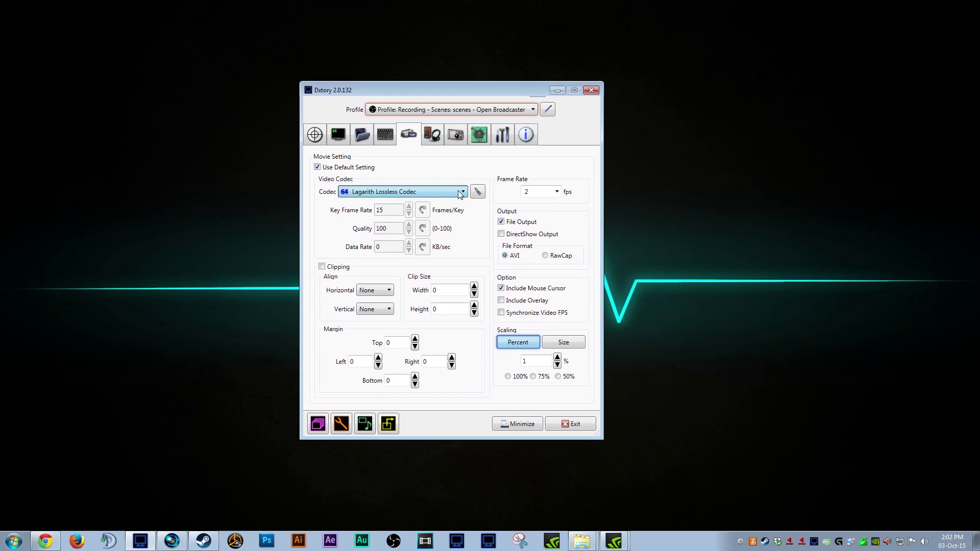
{"action": "left_click", "coordinate": [477, 192]}
{"action": "left_click_drag", "start_coordinate": [415, 102], "coordinate": [458, 155]}
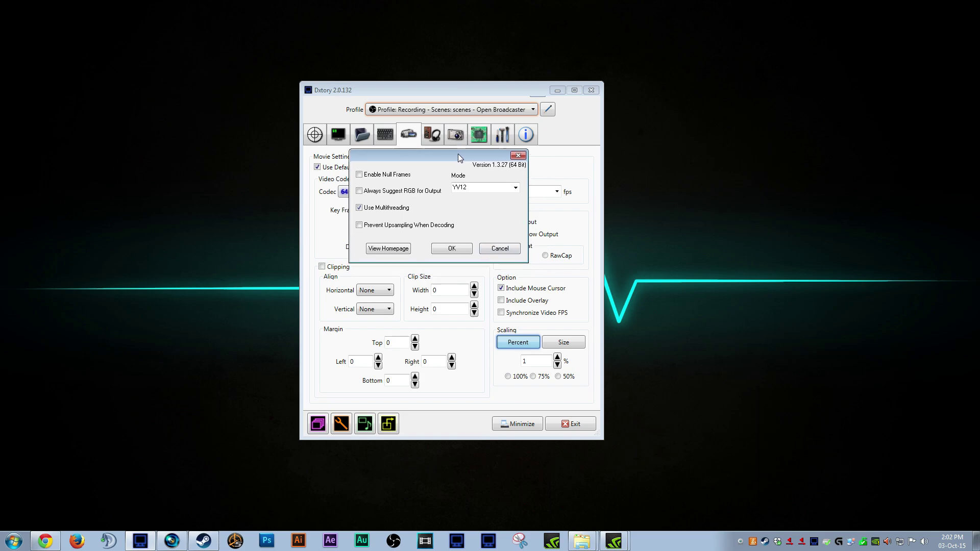
{"action": "left_click", "coordinate": [451, 249]}
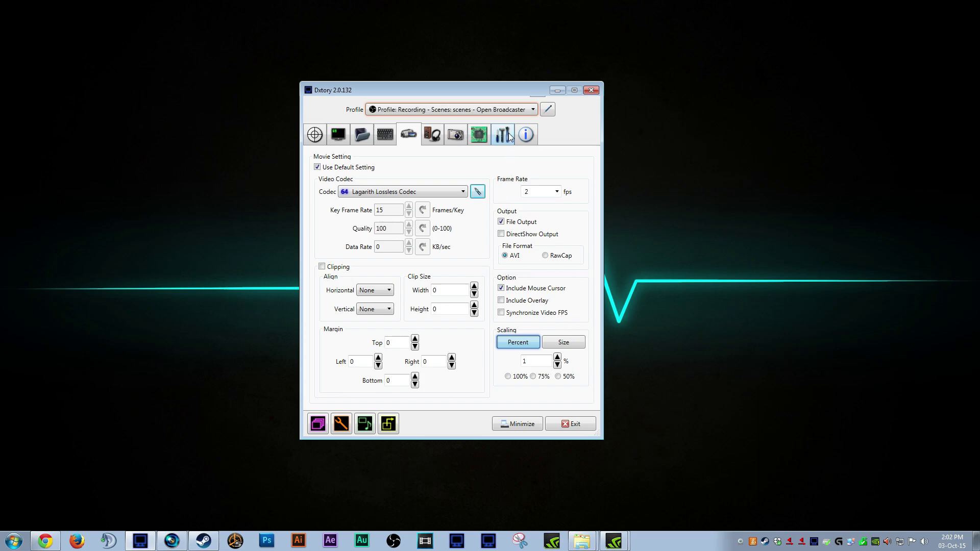
- Review Dxtory's hotkeys: F12 starts and stops movie capture, F10 takes a single screenshot
{"action": "left_click_drag", "start_coordinate": [498, 91], "coordinate": [545, 128]}
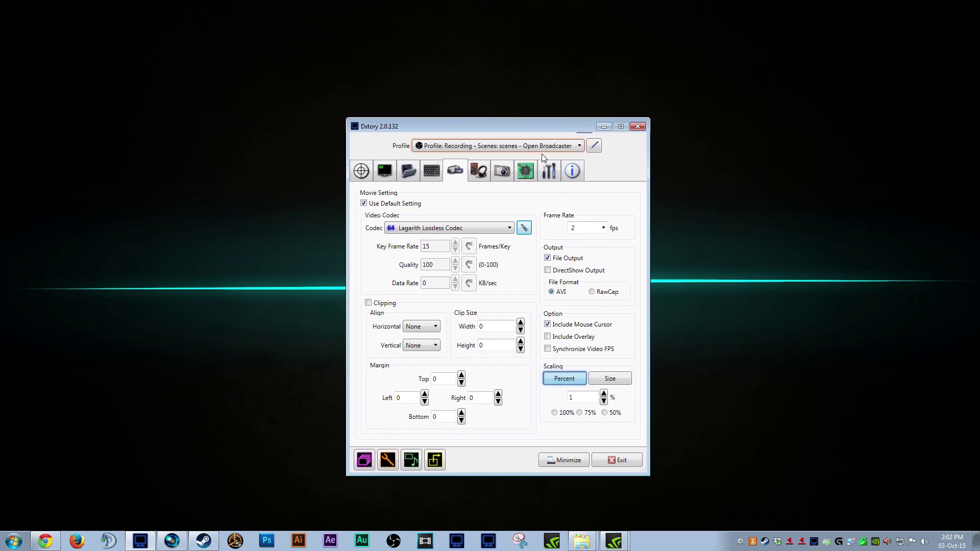
{"action": "left_click", "coordinate": [387, 175]}
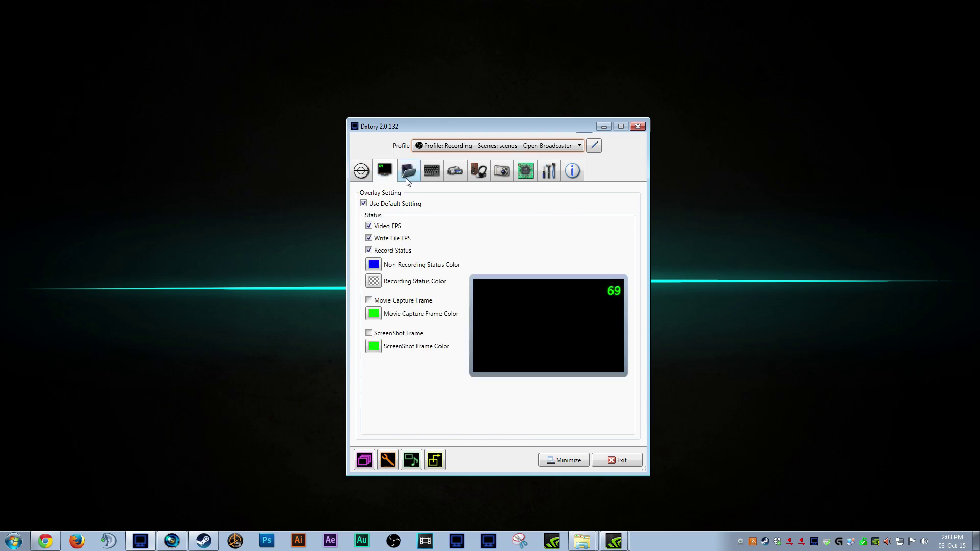
{"action": "left_click", "coordinate": [433, 176]}
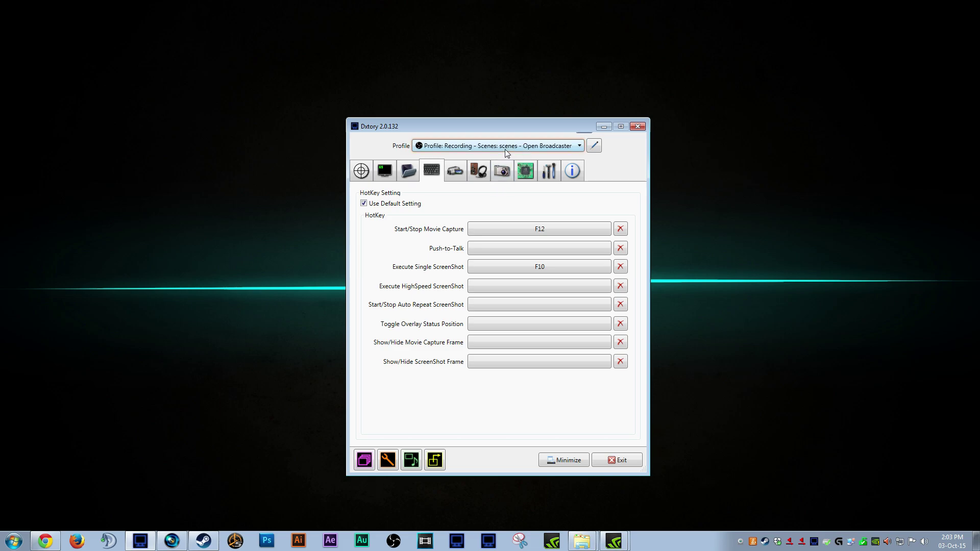
{"action": "left_click_drag", "start_coordinate": [534, 130], "coordinate": [479, 88]}
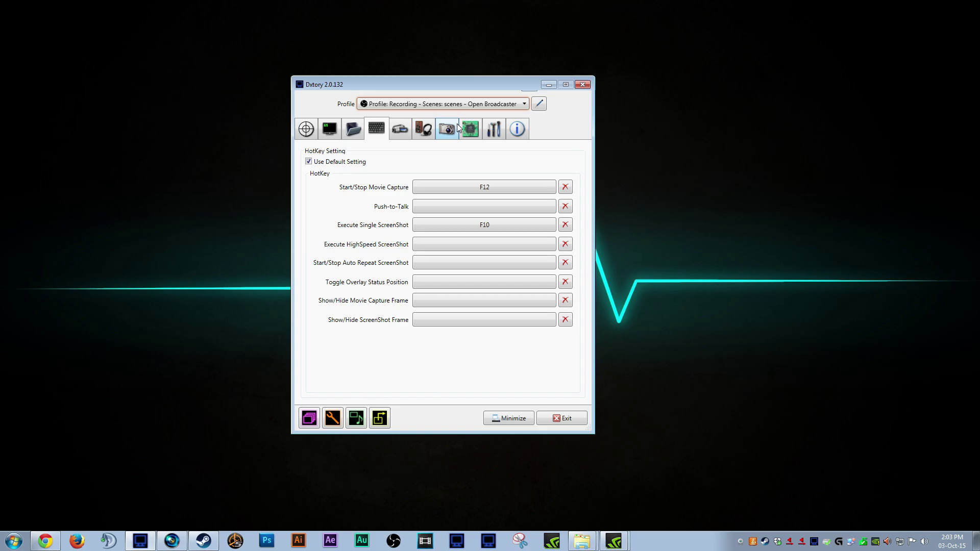
- Place the ShadowPlay mp4 and Dxtory avi recordings onto the Vegas Pro timeline
{"action": "left_click", "coordinate": [182, 547]}
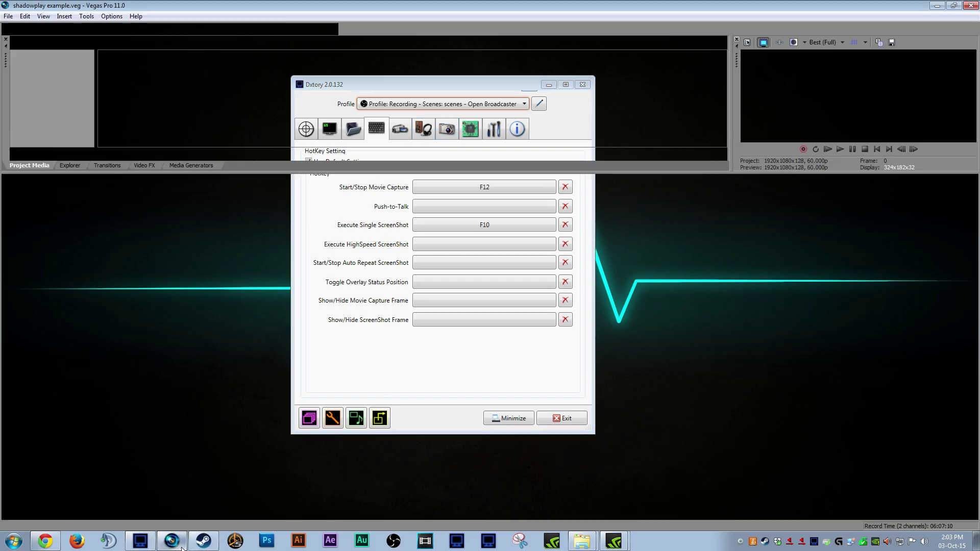
{"action": "left_click", "coordinate": [186, 56]}
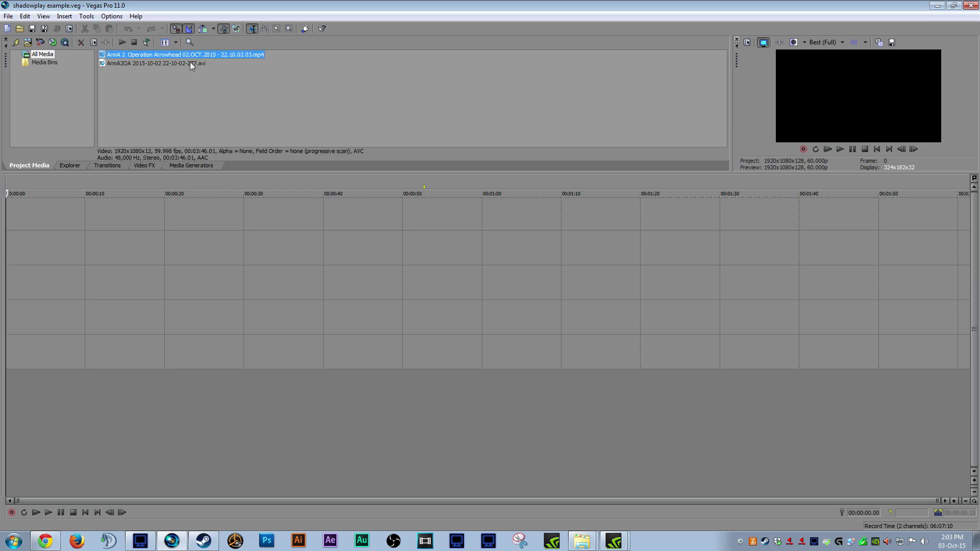
{"action": "left_click", "coordinate": [191, 63], "text": "shift"}
{"action": "left_click_drag", "start_coordinate": [262, 172], "coordinate": [325, 227]}
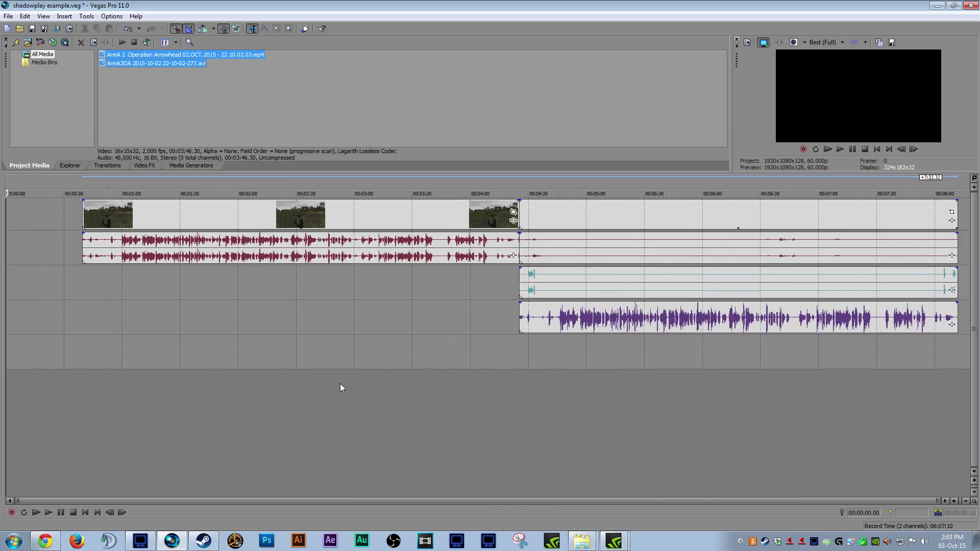
{"action": "left_click", "coordinate": [133, 370]}
{"action": "left_click_drag", "start_coordinate": [133, 370], "coordinate": [694, 388]}
- Inspect the audio events and set the ShadowPlay video event to Force Resample
{"action": "left_click", "coordinate": [648, 321]}
{"action": "left_click", "coordinate": [600, 323]}
{"action": "left_click", "coordinate": [626, 246], "text": "ctrl"}
{"action": "left_click", "coordinate": [595, 251]}
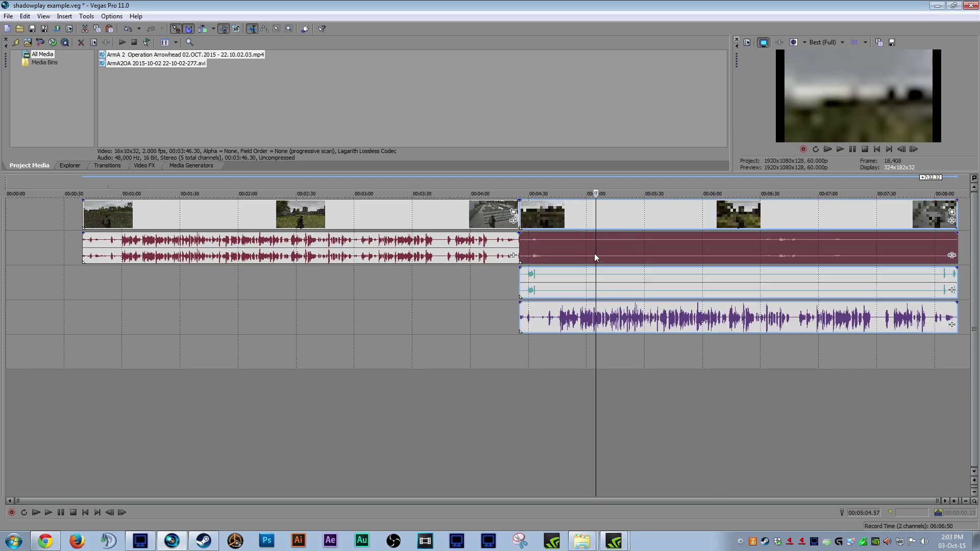
{"action": "left_click", "coordinate": [540, 279]}
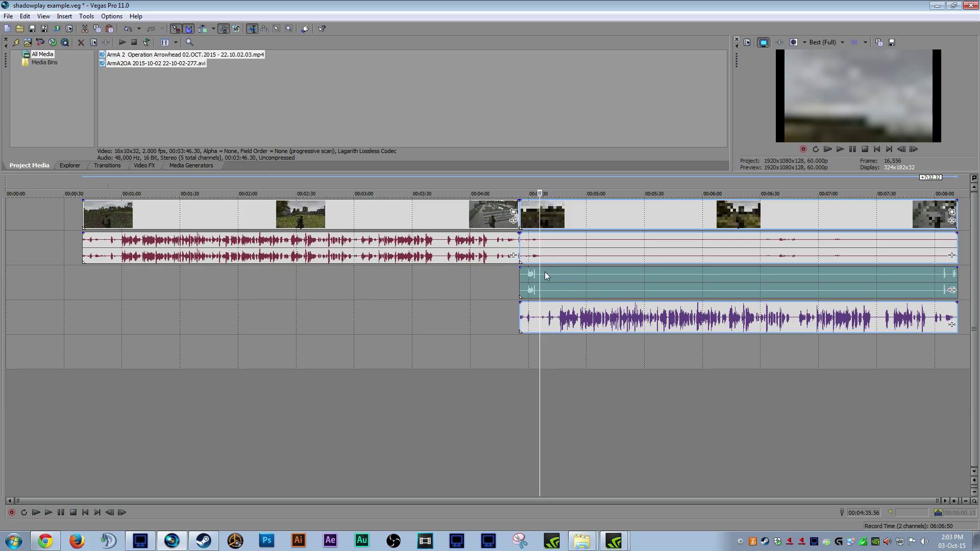
{"action": "left_click", "coordinate": [575, 329]}
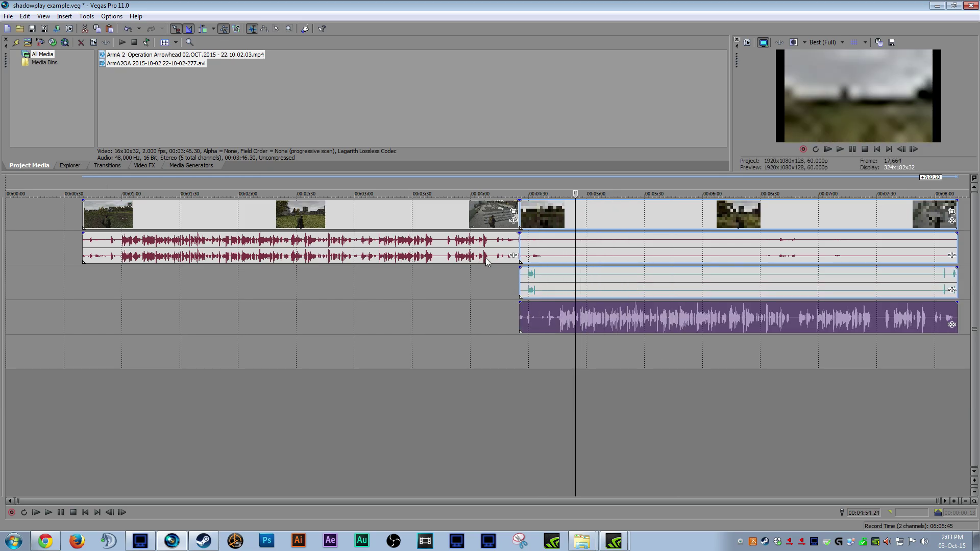
{"action": "left_click", "coordinate": [469, 216]}
{"action": "right_click", "coordinate": [469, 215]}
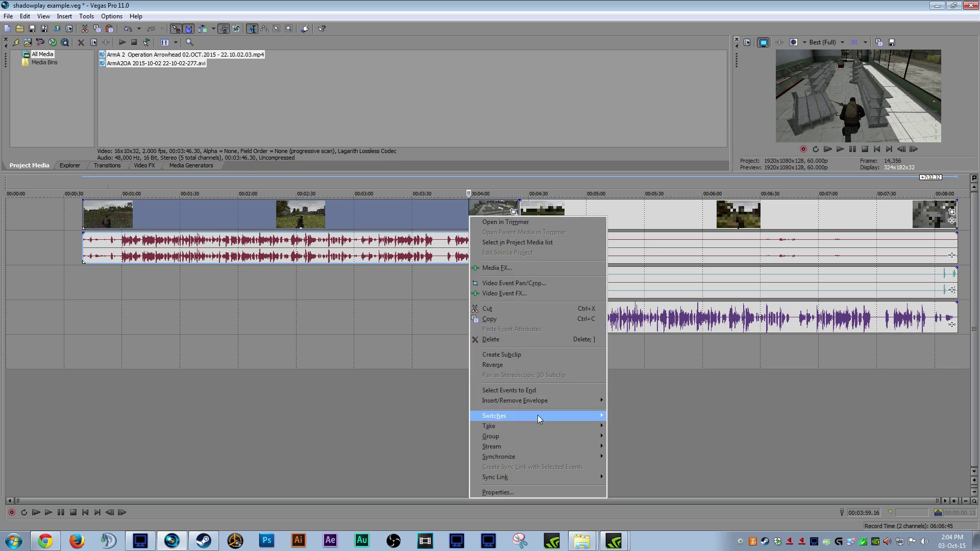
{"action": "mouse_move", "coordinate": [537, 415]}
{"action": "left_click", "coordinate": [661, 489]}
{"action": "left_click", "coordinate": [562, 421]}
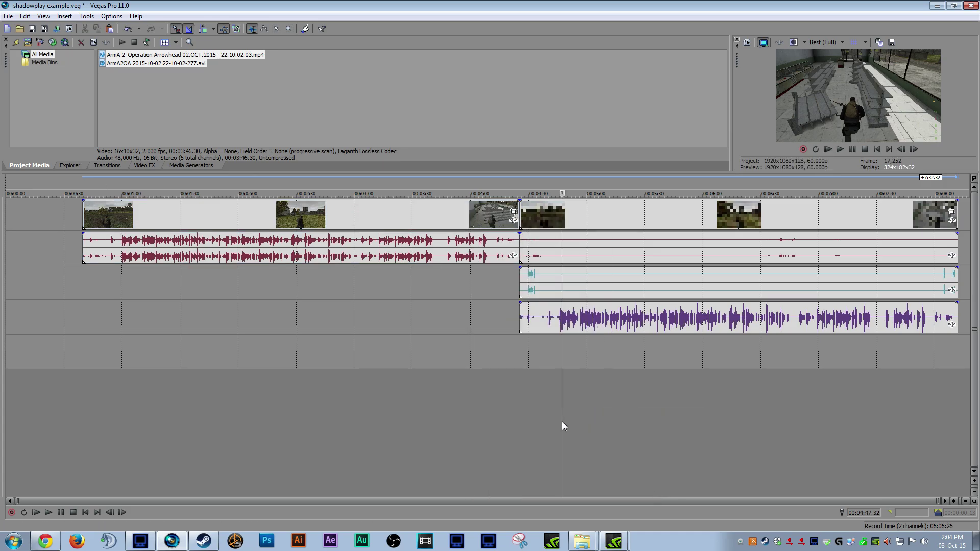
- Delete the Dxtory video event and cut its three audio events
{"action": "left_click", "coordinate": [603, 215]}
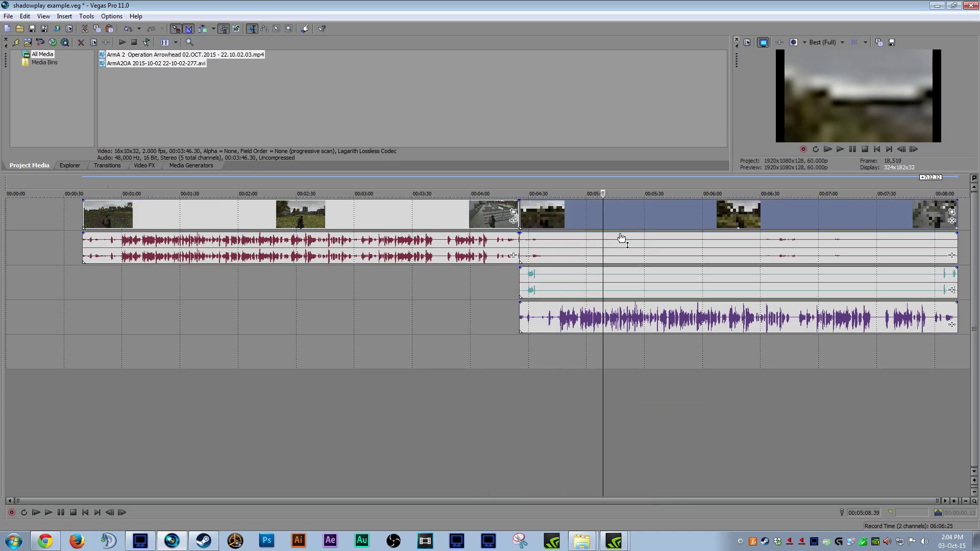
{"action": "key", "text": "Delete"}
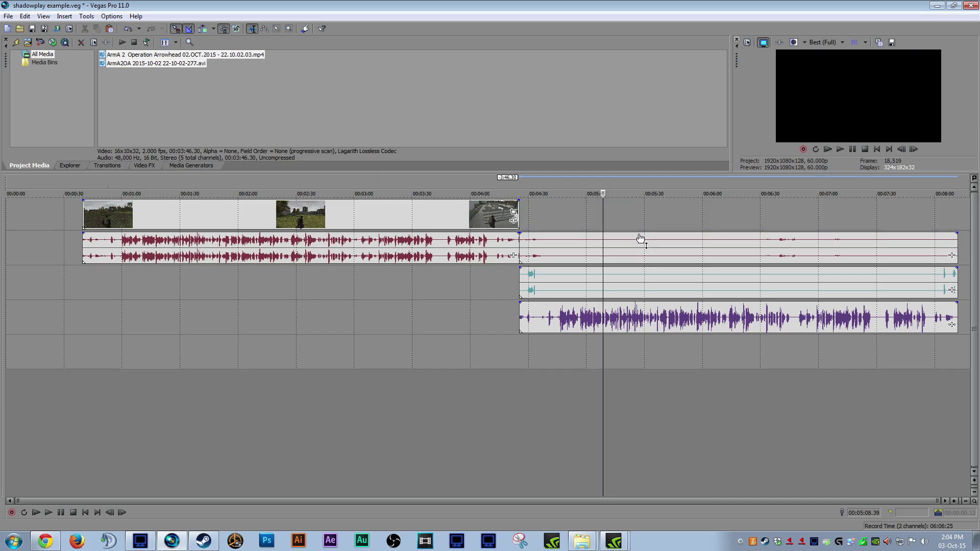
{"action": "left_click", "coordinate": [642, 247]}
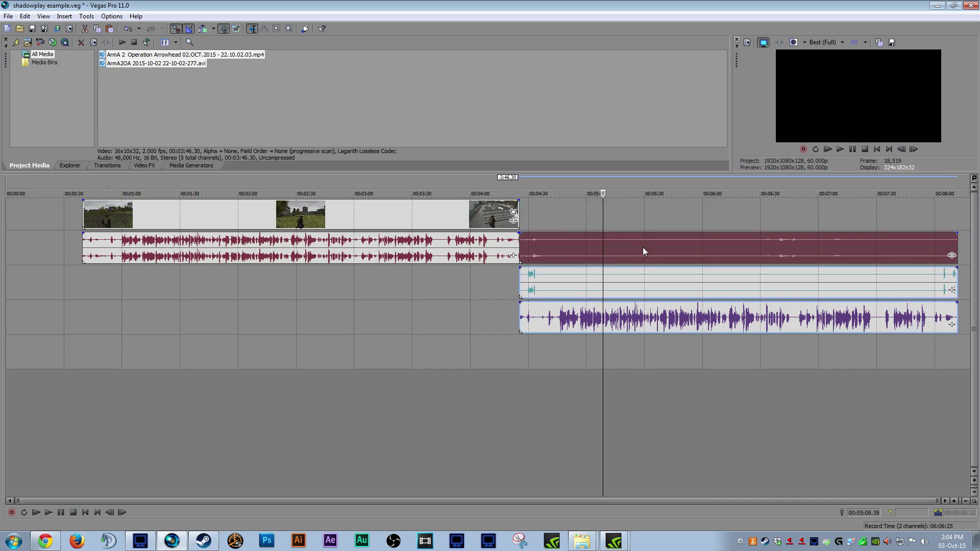
{"action": "left_click", "coordinate": [686, 326], "text": "shift"}
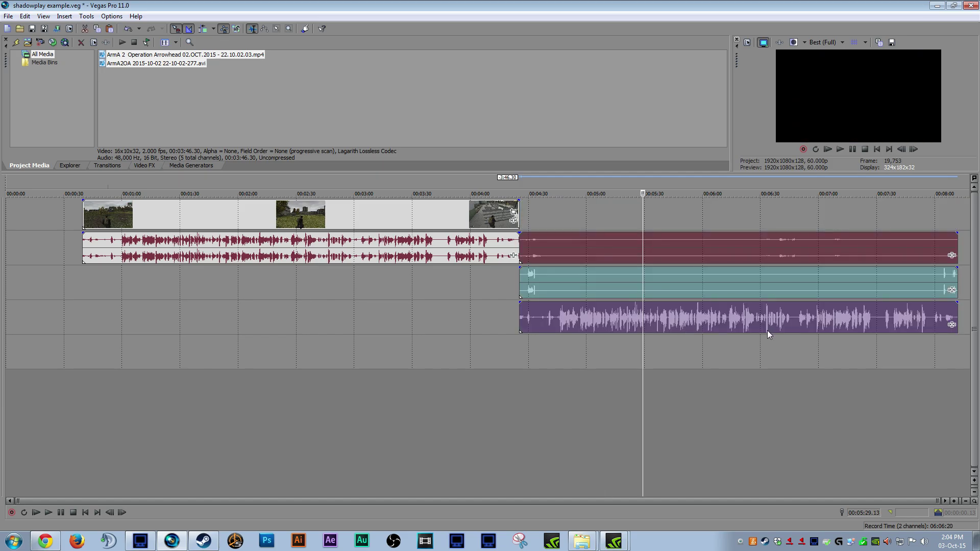
{"action": "key", "text": "ctrl+x"}
- Paste the three Dxtory audio events onto tracks 3-5, aligned to the ShadowPlay clip's start
{"action": "left_click", "coordinate": [124, 286]}
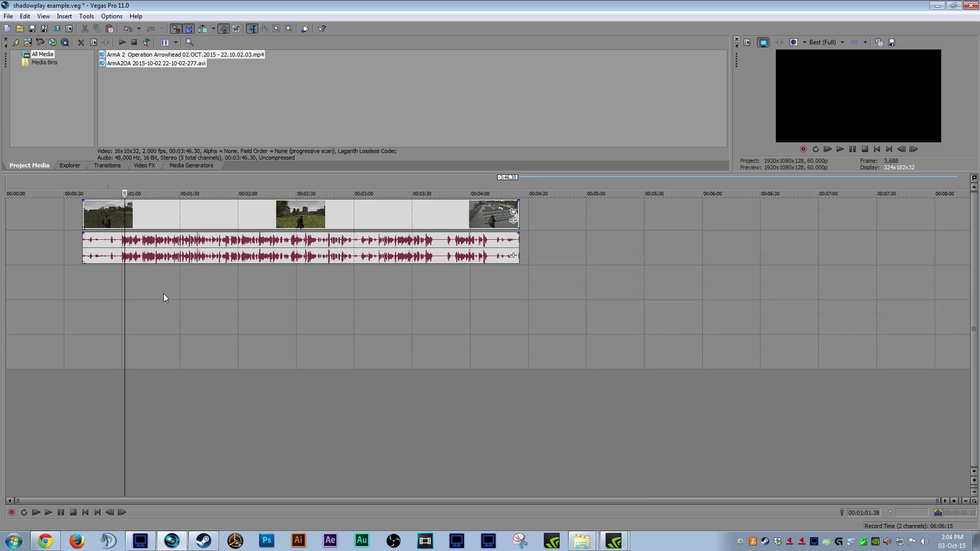
{"action": "key", "text": "ctrl+v"}
{"action": "left_click_drag", "start_coordinate": [298, 282], "coordinate": [258, 282]}
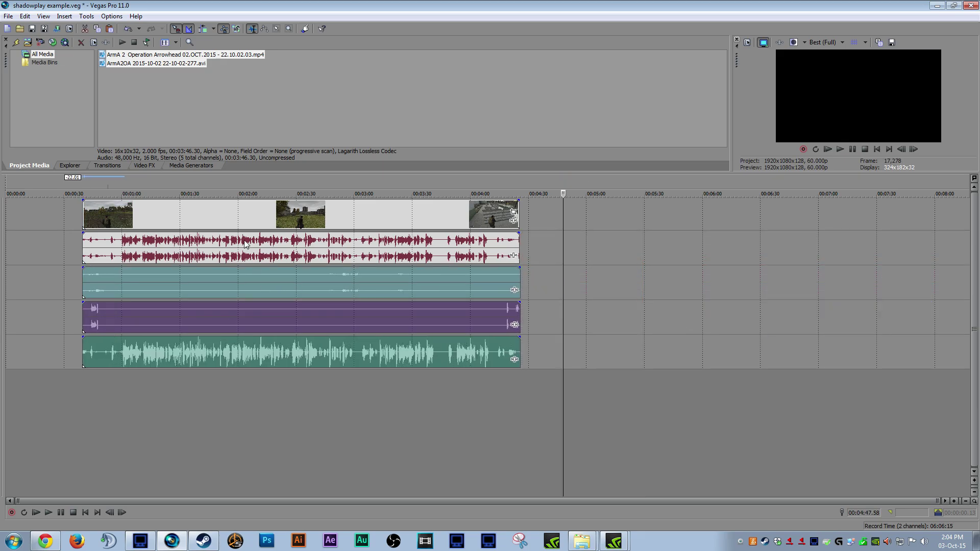
{"action": "left_click", "coordinate": [245, 244]}
{"action": "scroll", "coordinate": [366, 406], "scroll_direction": "up", "scroll_amount": 5}
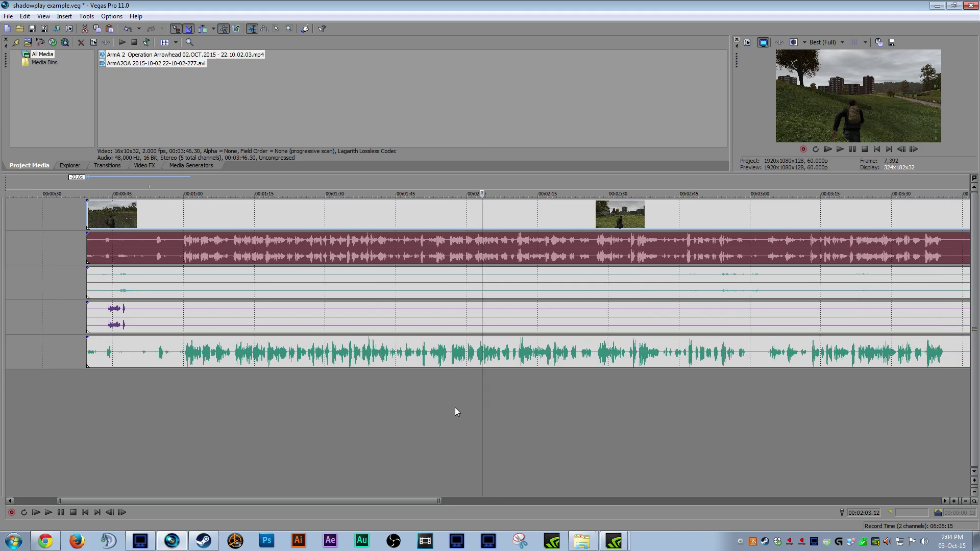
{"action": "scroll", "coordinate": [480, 409], "scroll_direction": "down", "scroll_amount": 4}
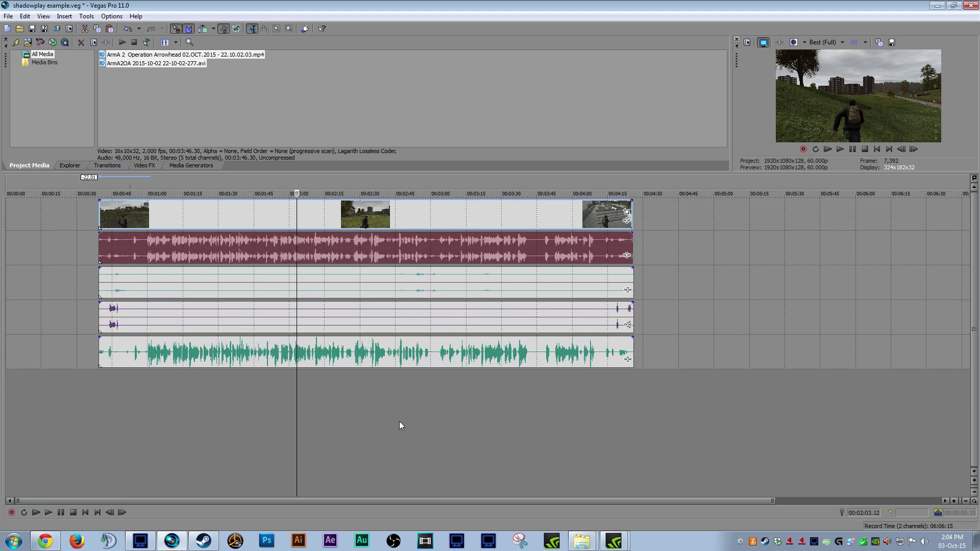
{"action": "scroll", "coordinate": [393, 424], "scroll_direction": "up", "scroll_amount": 3}
{"action": "scroll", "coordinate": [389, 425], "scroll_direction": "down", "scroll_amount": 5}
{"action": "left_click", "coordinate": [355, 470]}
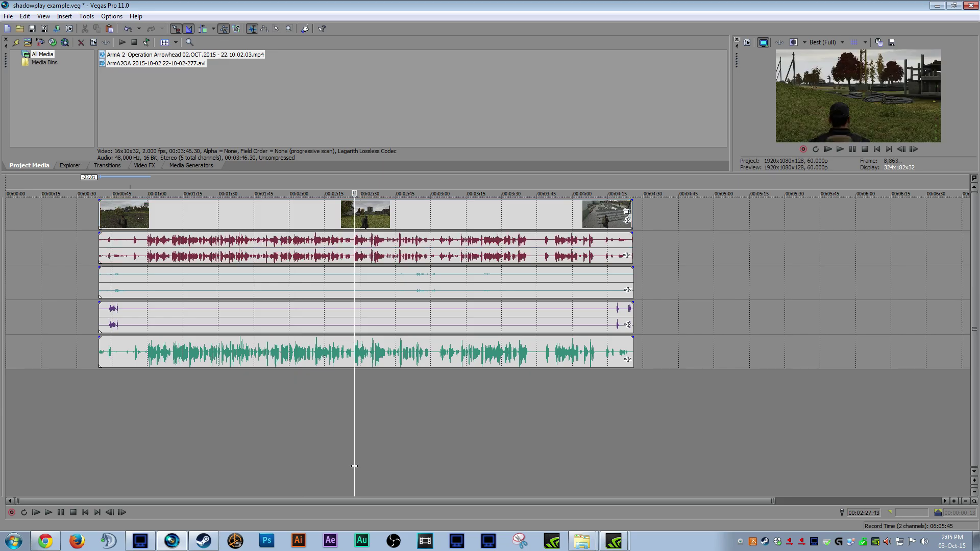
- Zoom to frame level around 2:27.39 to check the bottom audio event matches the video
{"action": "scroll", "coordinate": [403, 448], "scroll_direction": "up", "scroll_amount": 5}
{"action": "scroll", "coordinate": [457, 418], "scroll_direction": "down", "scroll_amount": 8}
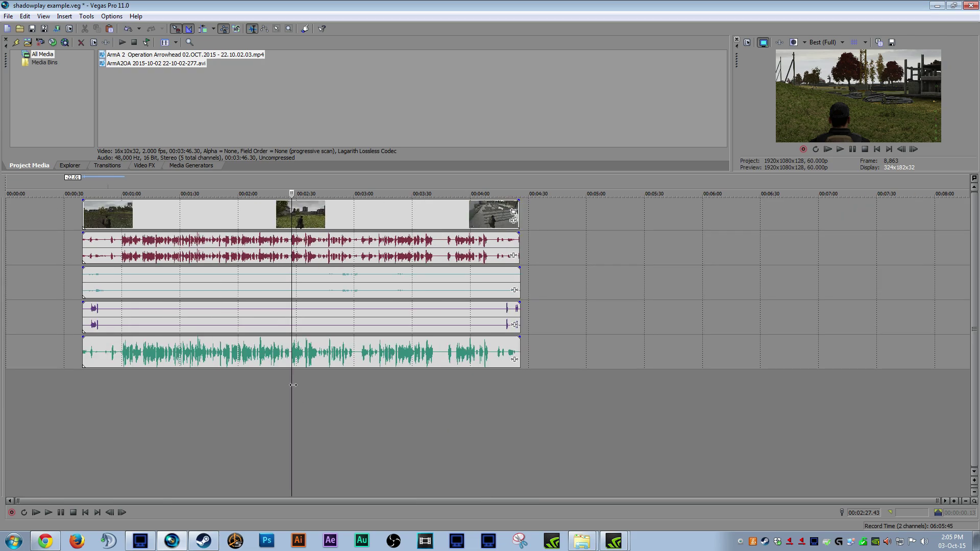
{"action": "scroll", "coordinate": [374, 385], "scroll_direction": "up", "scroll_amount": 8}
{"action": "left_click", "coordinate": [556, 351]}
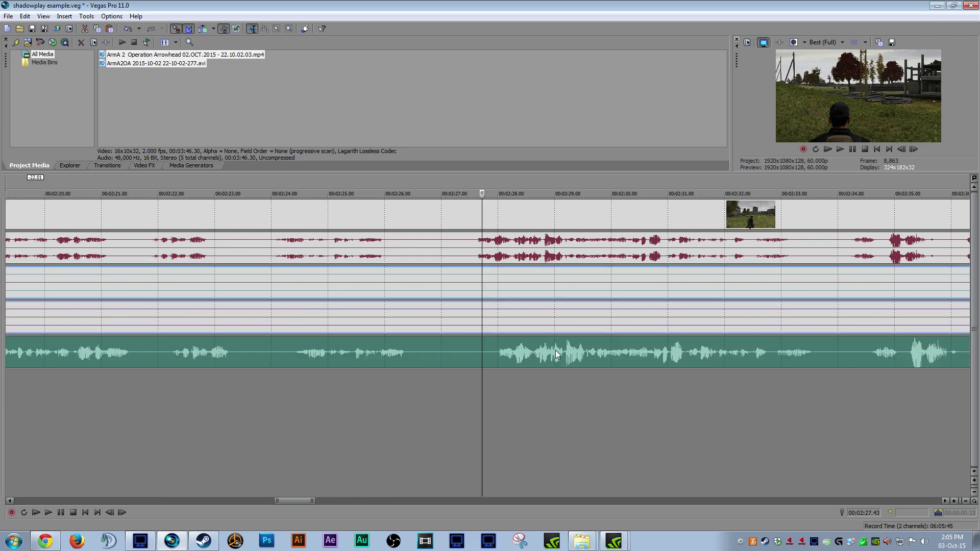
{"action": "scroll", "coordinate": [536, 352], "scroll_direction": "up", "scroll_amount": 2}
{"action": "scroll", "coordinate": [541, 365], "scroll_direction": "up", "scroll_amount": 10}
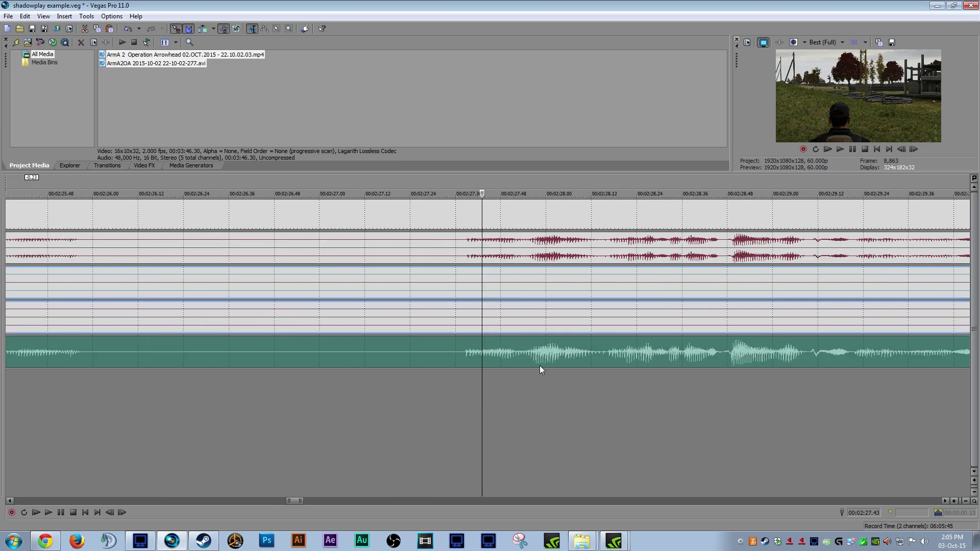
{"action": "left_click", "coordinate": [392, 415]}
{"action": "scroll", "coordinate": [403, 408], "scroll_direction": "up", "scroll_amount": 8}
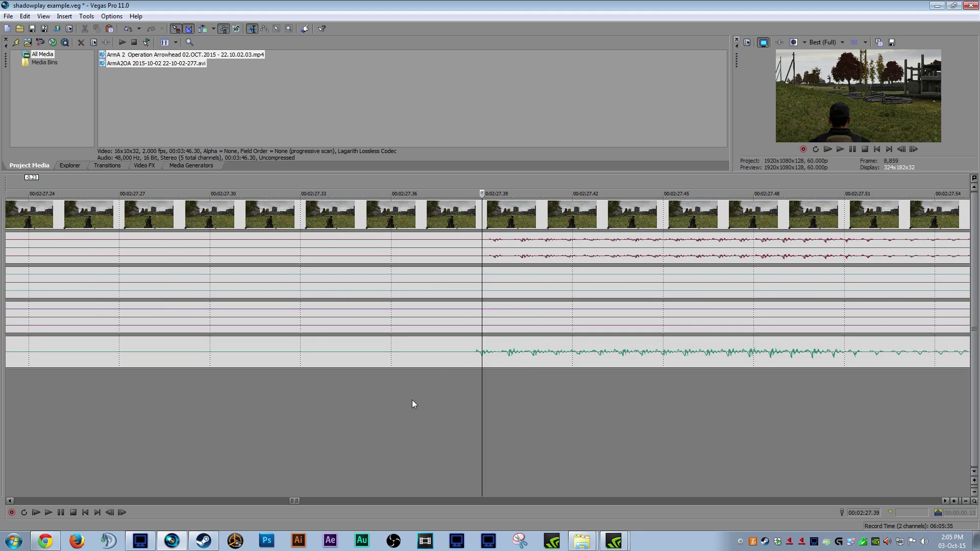
{"action": "left_click", "coordinate": [536, 351]}
{"action": "left_click", "coordinate": [534, 423]}
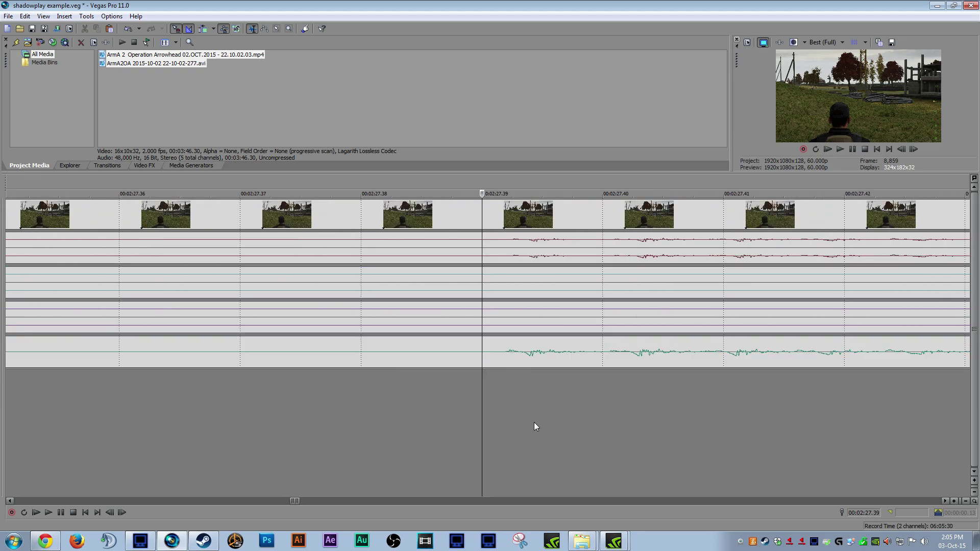
- Zoom back out and select every event on all five tracks
{"action": "scroll", "coordinate": [540, 403], "scroll_direction": "up", "scroll_amount": 4}
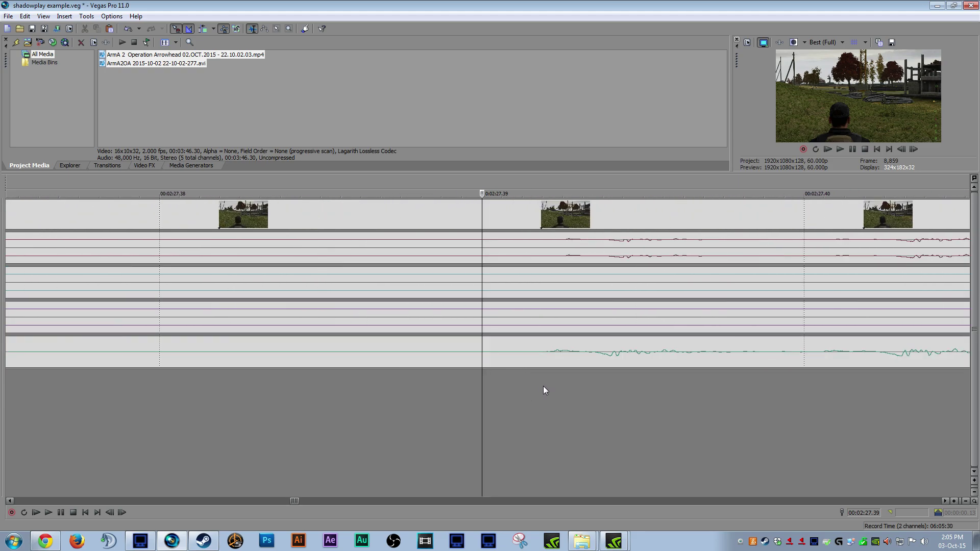
{"action": "left_click", "coordinate": [639, 356]}
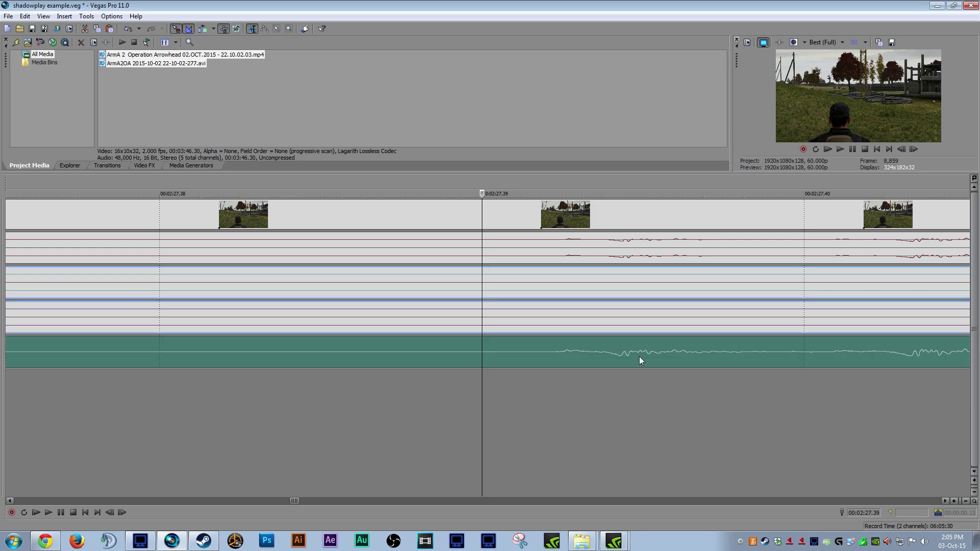
{"action": "scroll", "coordinate": [639, 357], "scroll_direction": "down", "scroll_amount": 8}
{"action": "left_click", "coordinate": [552, 219]}
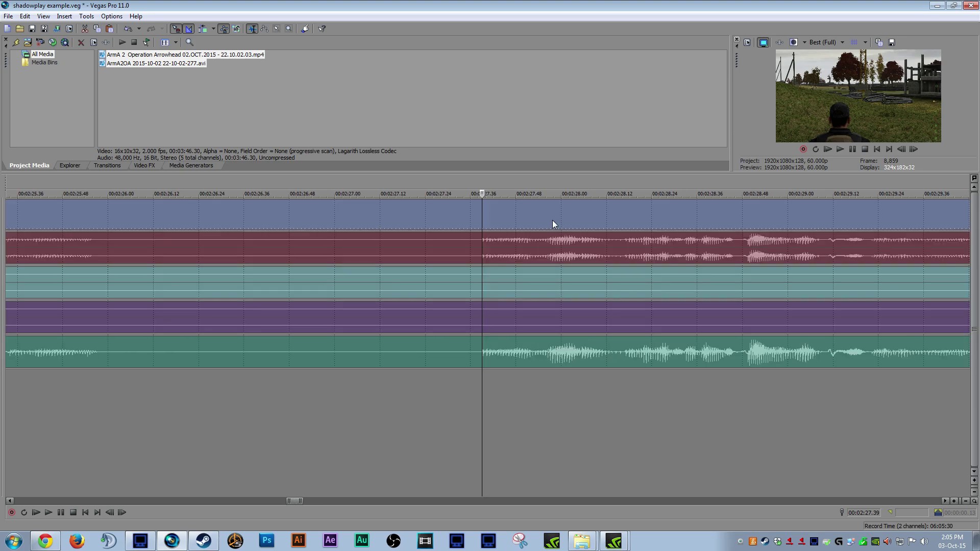
{"action": "scroll", "coordinate": [536, 240], "scroll_direction": "down", "scroll_amount": 4}
- Shift the synced video and audio group later on the timeline and preview around 02:50
{"action": "scroll", "coordinate": [500, 249], "scroll_direction": "down", "scroll_amount": 3}
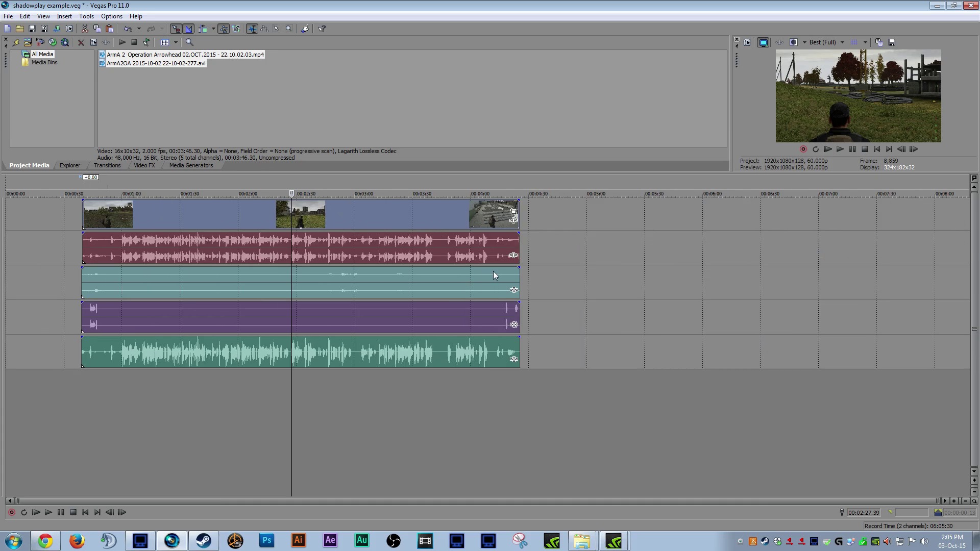
{"action": "left_click_drag", "start_coordinate": [426, 220], "coordinate": [493, 275]}
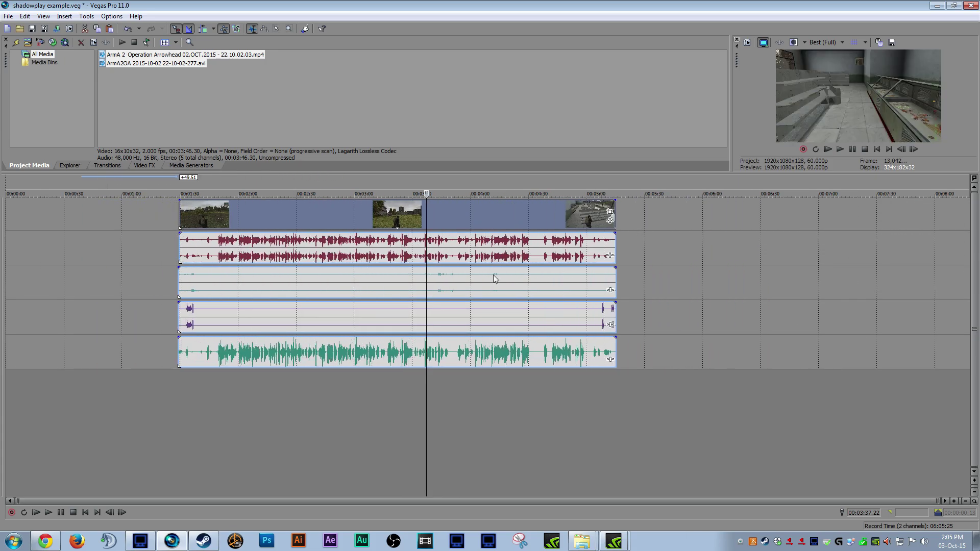
{"action": "left_click", "coordinate": [469, 427]}
{"action": "left_click", "coordinate": [422, 273]}
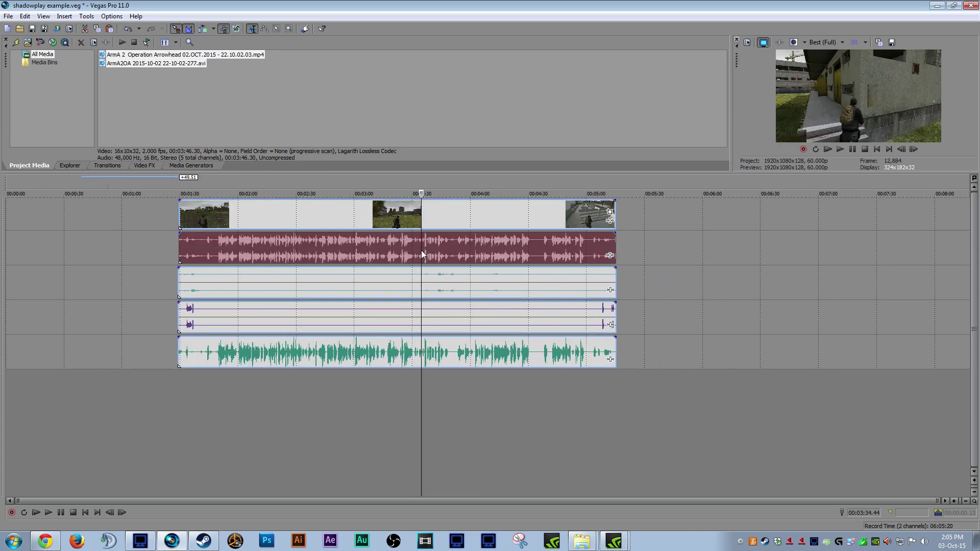
{"action": "left_click", "coordinate": [337, 442]}
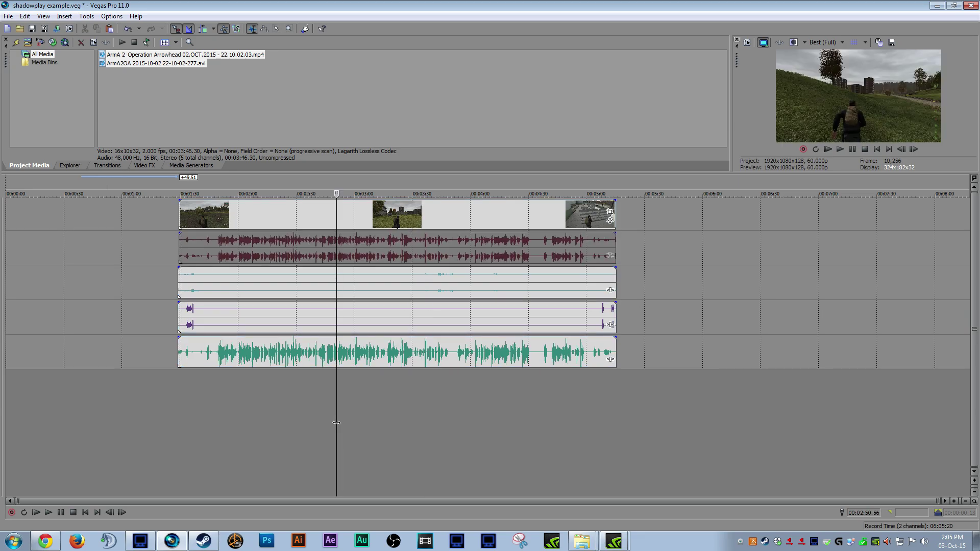
- Preview the grouped footage at several points between about 02:36 and 03:24
{"action": "scroll", "coordinate": [342, 408], "scroll_direction": "up", "scroll_amount": 3}
{"action": "scroll", "coordinate": [370, 378], "scroll_direction": "down", "scroll_amount": 3}
{"action": "left_click", "coordinate": [469, 220]}
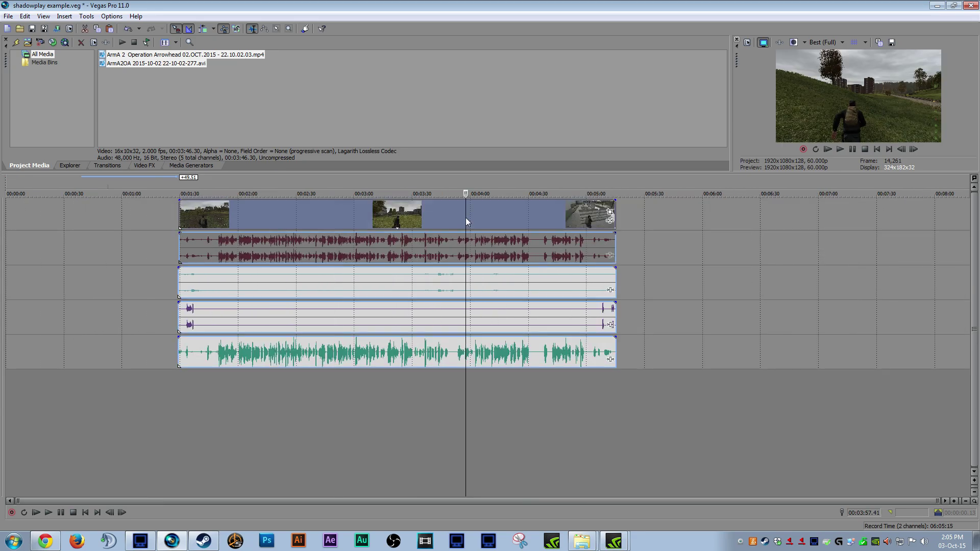
{"action": "left_click", "coordinate": [257, 326]}
{"action": "left_click", "coordinate": [246, 327]}
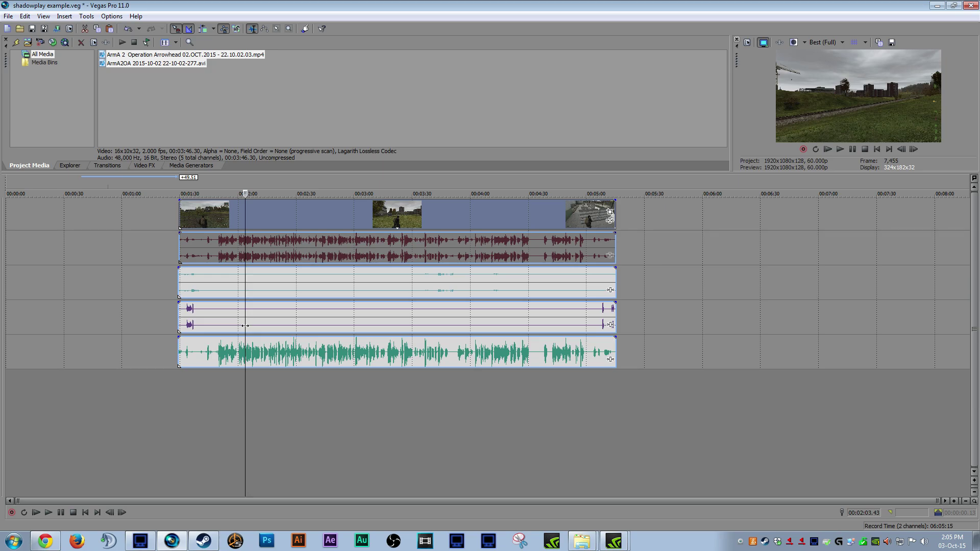
{"action": "left_click", "coordinate": [276, 327]}
{"action": "left_click", "coordinate": [423, 327]}
{"action": "left_click", "coordinate": [536, 327]}
{"action": "left_click", "coordinate": [508, 327]}
{"action": "left_click", "coordinate": [253, 329]}
{"action": "left_click", "coordinate": [313, 332]}
{"action": "left_click", "coordinate": [537, 332]}
{"action": "left_click", "coordinate": [564, 332]}
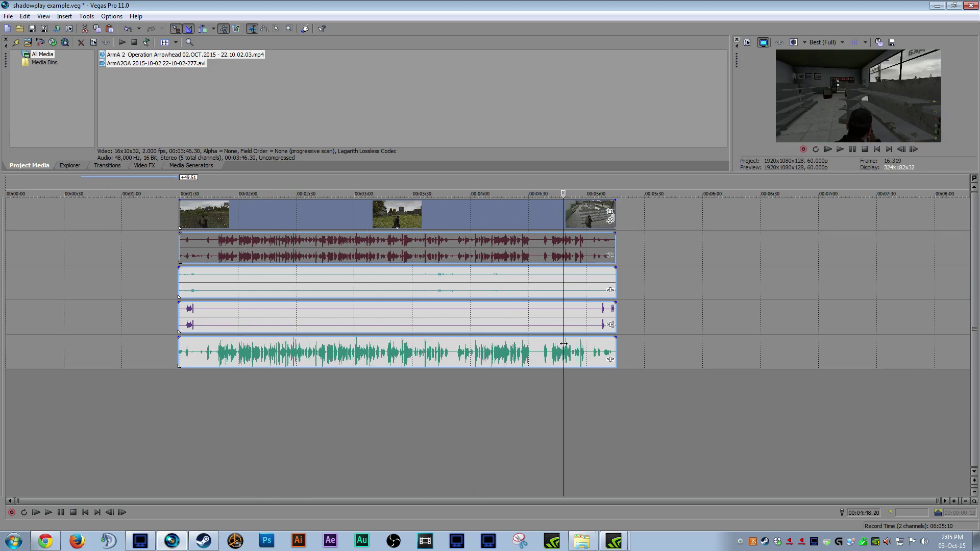
{"action": "left_click", "coordinate": [319, 335]}
{"action": "left_click", "coordinate": [310, 338]}
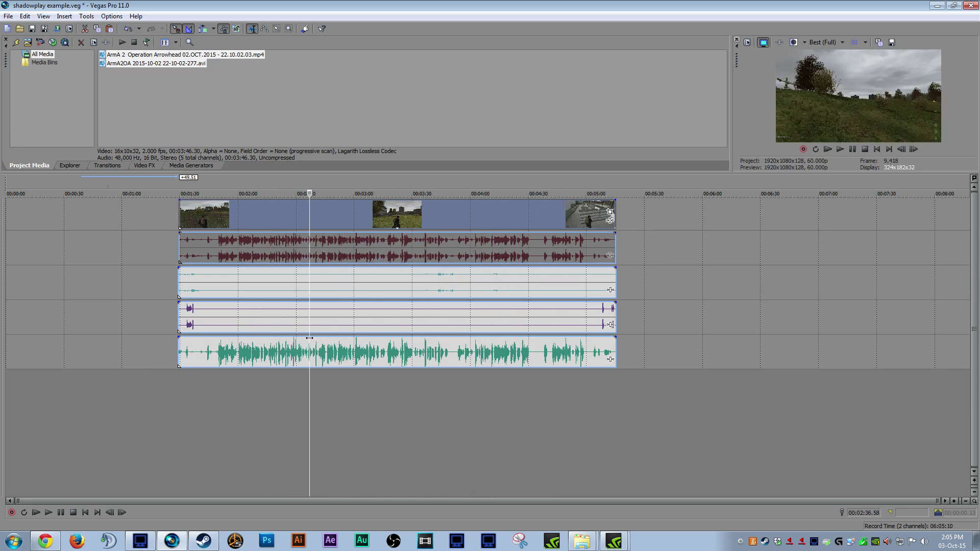
{"action": "left_click", "coordinate": [438, 352]}
{"action": "left_click", "coordinate": [401, 361]}
- Scrub back to about 03:00 and zoom in on the waveforms there
{"action": "left_click_drag", "start_coordinate": [401, 361], "coordinate": [387, 399]}
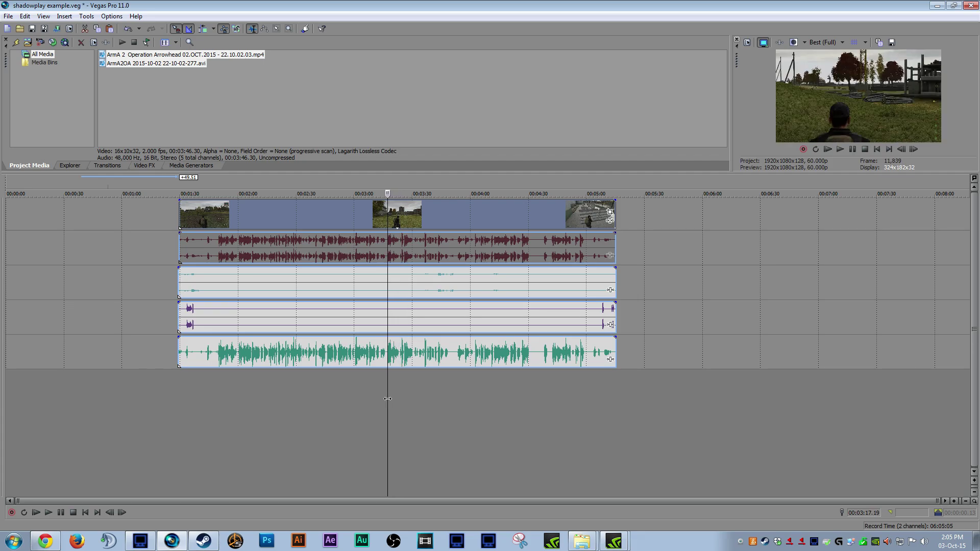
{"action": "left_click_drag", "start_coordinate": [387, 399], "coordinate": [388, 426]}
{"action": "scroll", "coordinate": [437, 431], "scroll_direction": "up", "scroll_amount": 4}
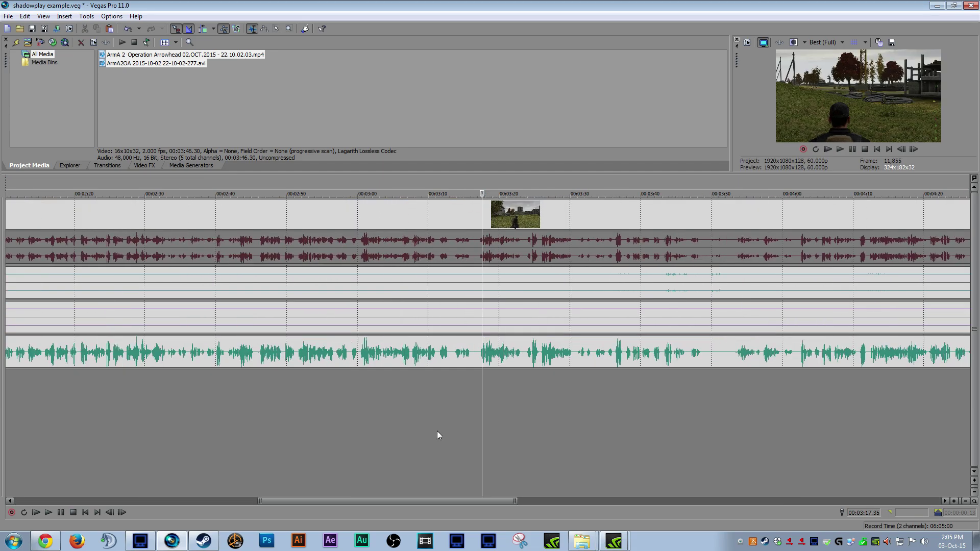
{"action": "scroll", "coordinate": [438, 433], "scroll_direction": "down", "scroll_amount": 6}
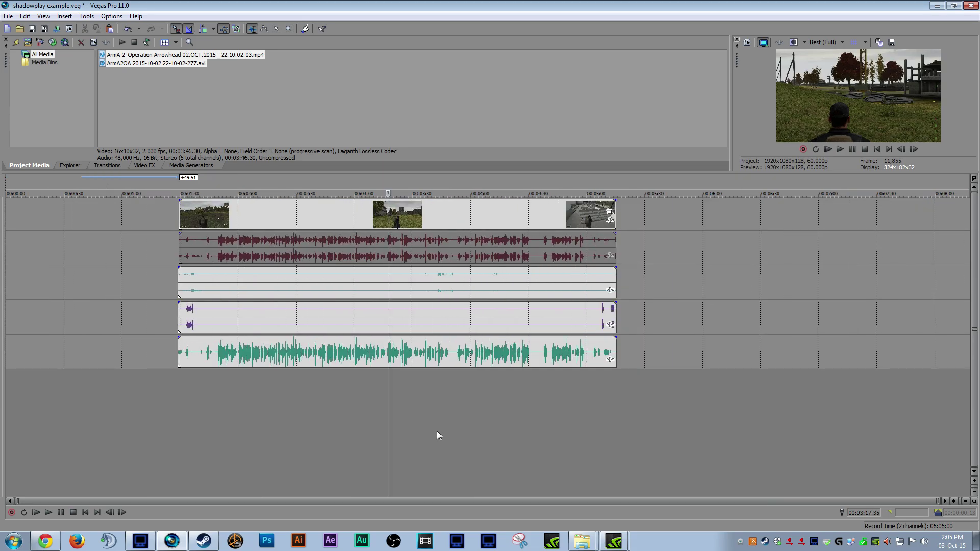
{"action": "scroll", "coordinate": [437, 431], "scroll_direction": "up", "scroll_amount": 3}
{"action": "scroll", "coordinate": [506, 426], "scroll_direction": "up", "scroll_amount": 3}
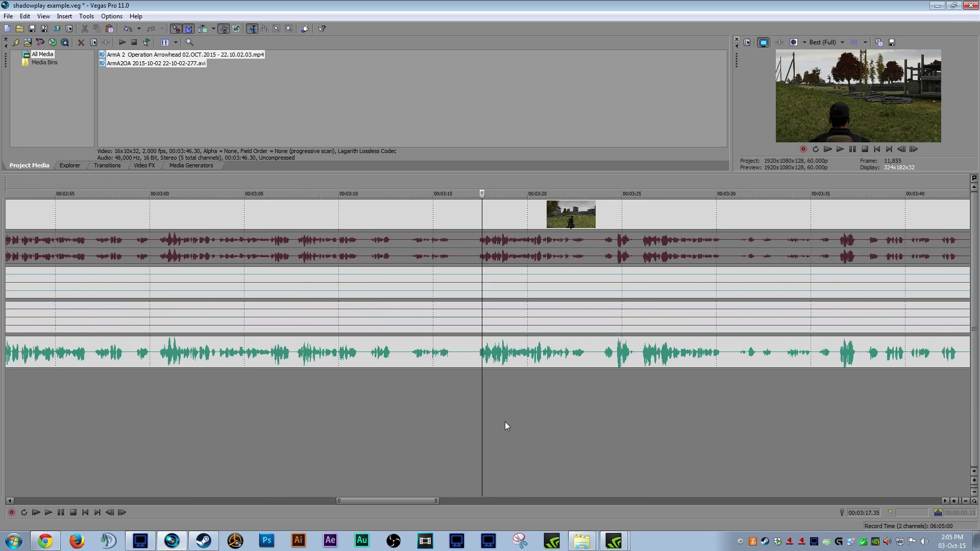
{"action": "scroll", "coordinate": [505, 427], "scroll_direction": "down", "scroll_amount": 5}
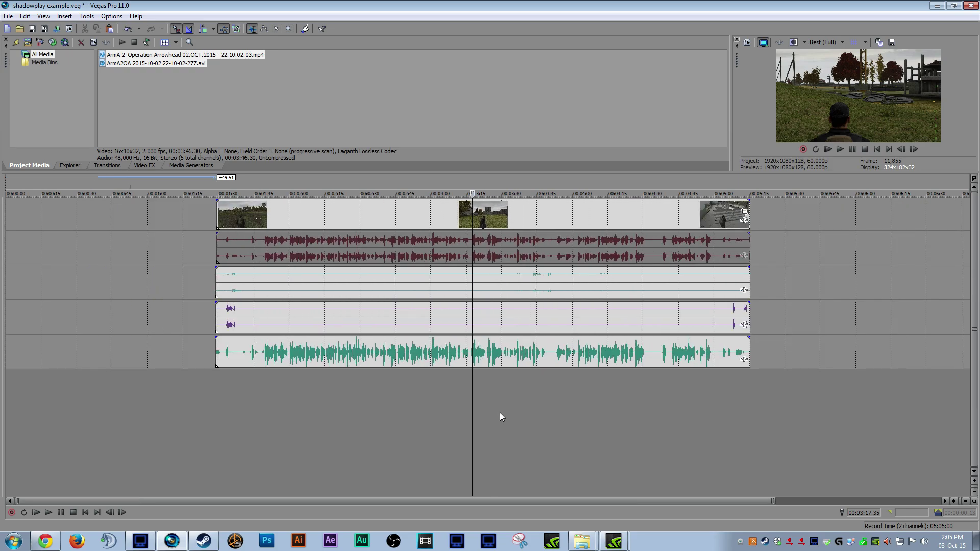
{"action": "scroll", "coordinate": [500, 412], "scroll_direction": "down", "scroll_amount": 1}
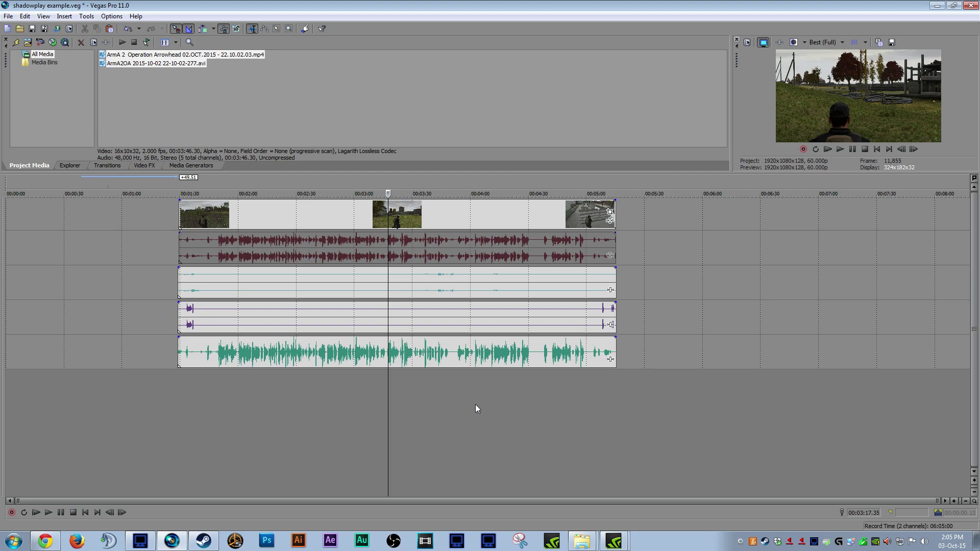
- Scrub around 03:16 and zoom to compare ShadowPlay audio and Dxtory mic waveforms peak for peak
{"action": "mouse_move", "coordinate": [387, 410]}
{"action": "left_mouse_down"}
{"action": "mouse_move", "coordinate": [433, 410]}
{"action": "mouse_move", "coordinate": [387, 409]}
{"action": "left_mouse_up"}
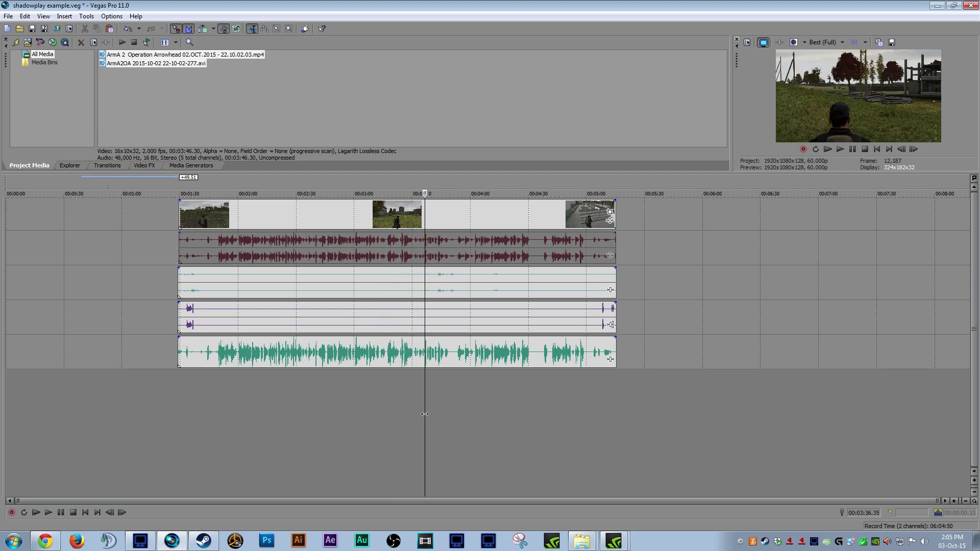
{"action": "left_click_drag", "start_coordinate": [425, 414], "coordinate": [356, 421]}
{"action": "scroll", "coordinate": [466, 418], "scroll_direction": "up", "scroll_amount": 4}
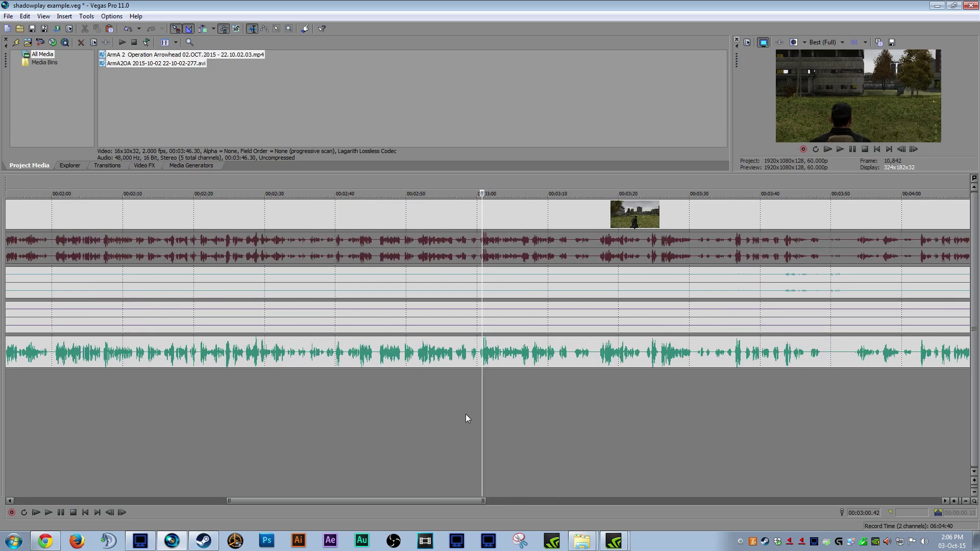
{"action": "scroll", "coordinate": [470, 419], "scroll_direction": "up", "scroll_amount": 4}
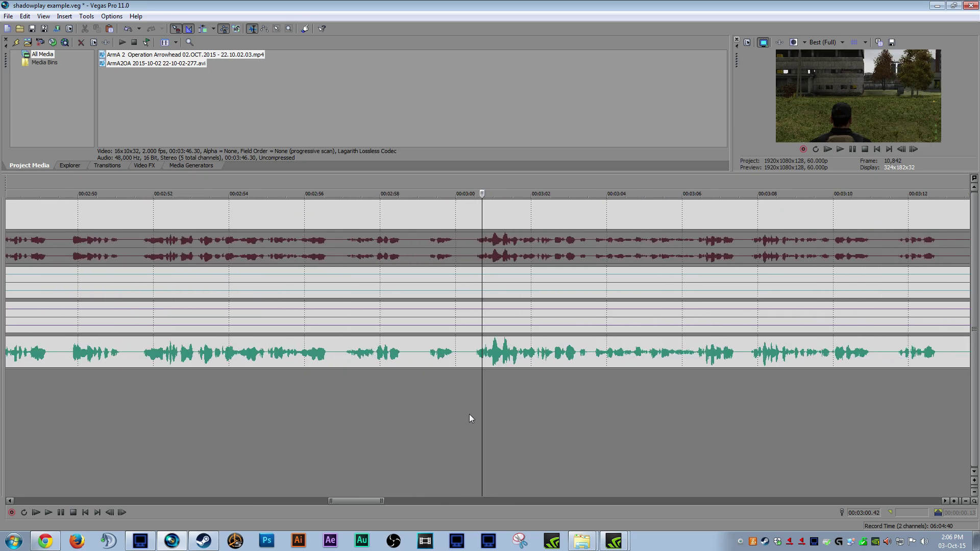
{"action": "scroll", "coordinate": [470, 415], "scroll_direction": "down", "scroll_amount": 5}
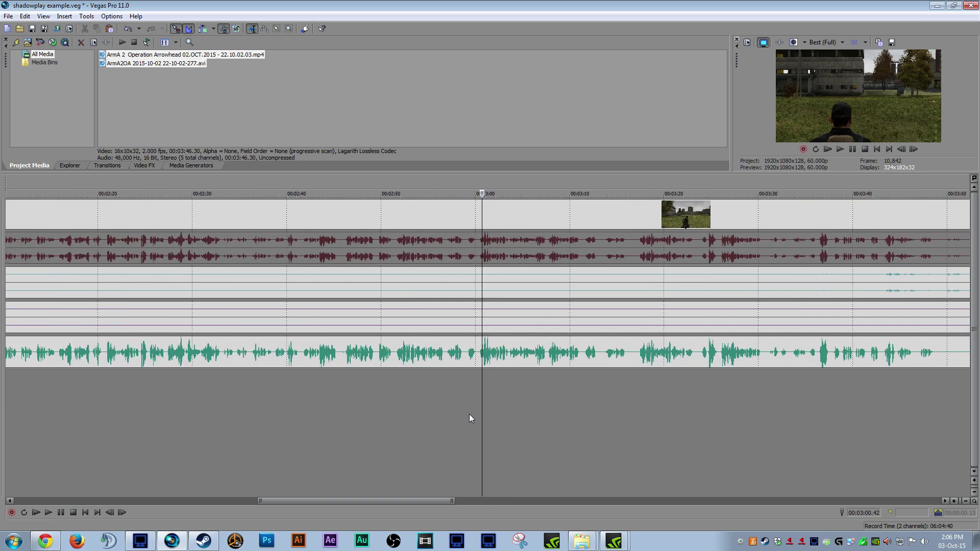
{"action": "scroll", "coordinate": [470, 416], "scroll_direction": "up", "scroll_amount": 4}
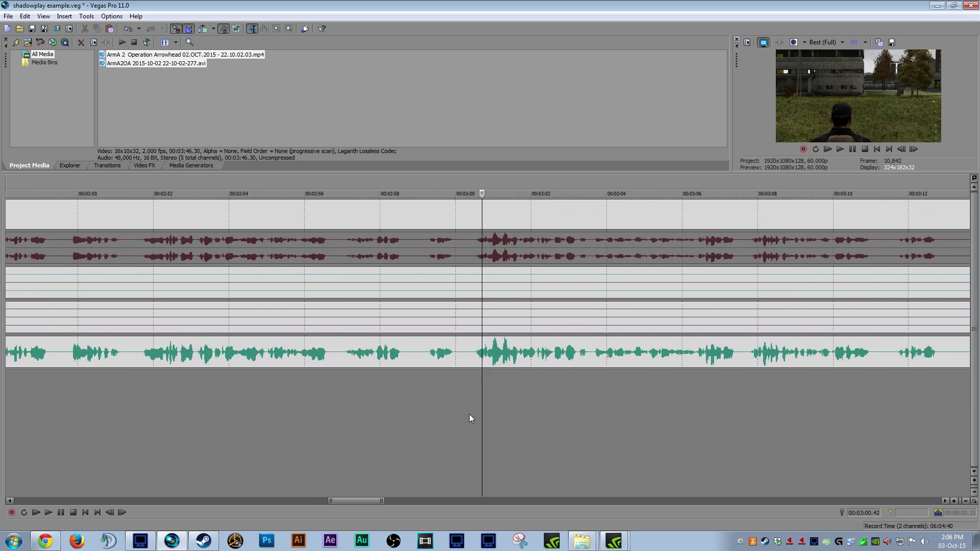
{"action": "scroll", "coordinate": [470, 415], "scroll_direction": "down", "scroll_amount": 3}
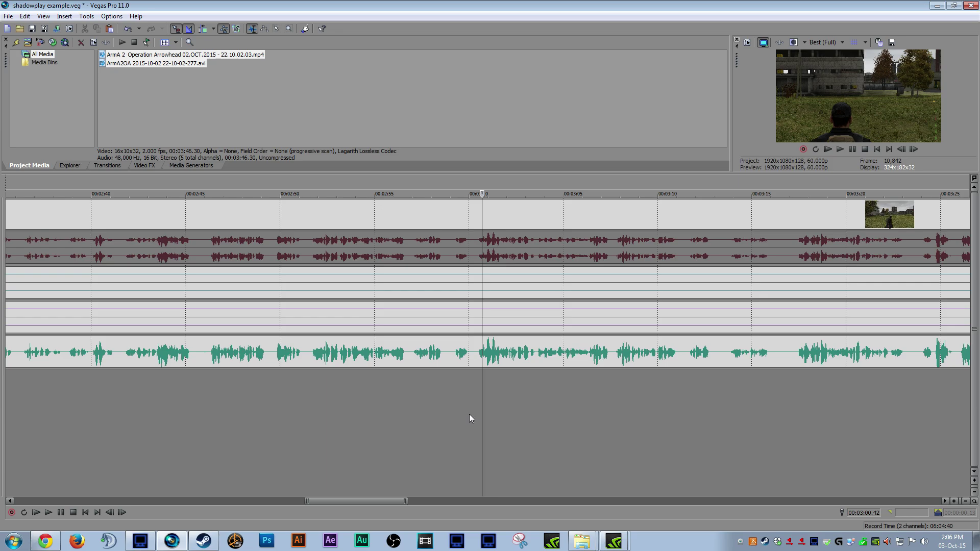
{"action": "scroll", "coordinate": [470, 415], "scroll_direction": "down", "scroll_amount": 4}
{"action": "scroll", "coordinate": [469, 412], "scroll_direction": "up", "scroll_amount": 2}
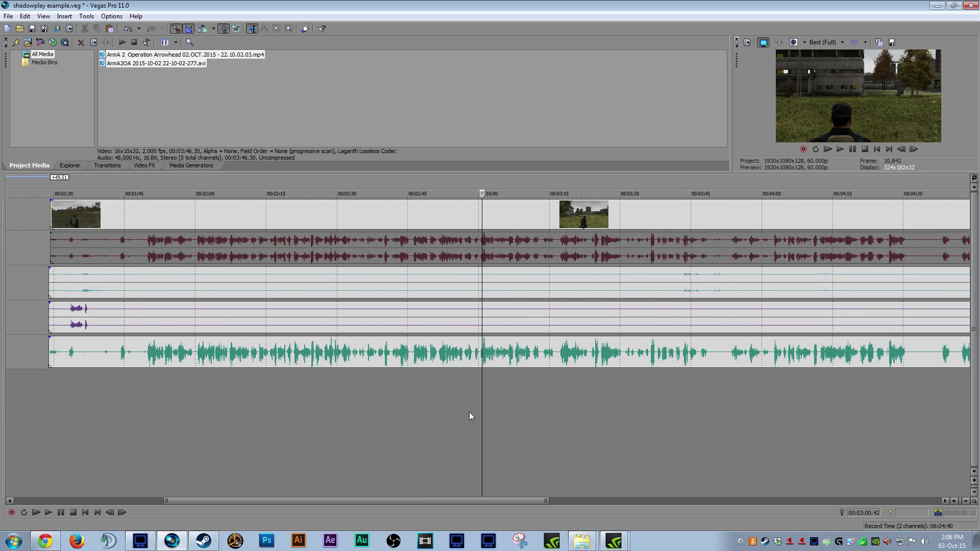
{"action": "scroll", "coordinate": [470, 412], "scroll_direction": "up", "scroll_amount": 1}
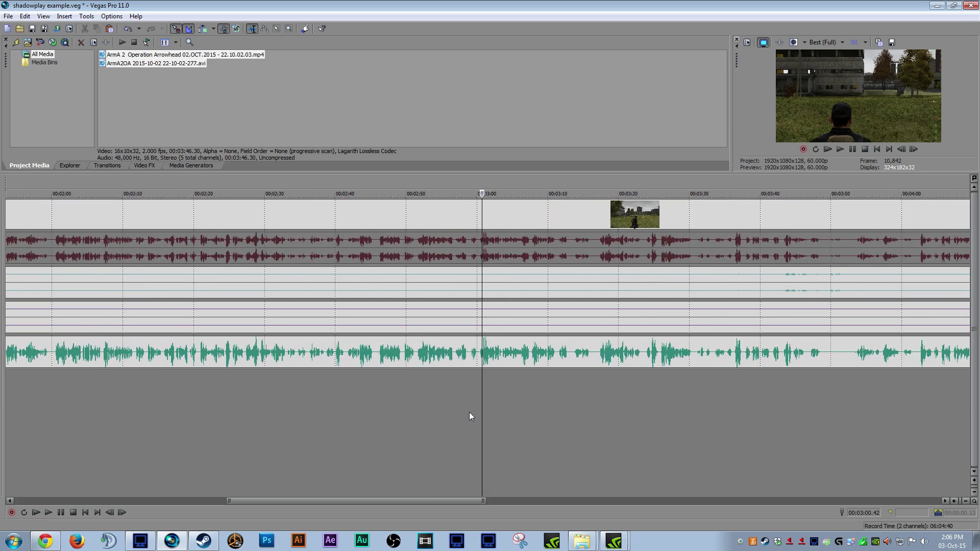
{"action": "scroll", "coordinate": [470, 412], "scroll_direction": "up", "scroll_amount": 1}
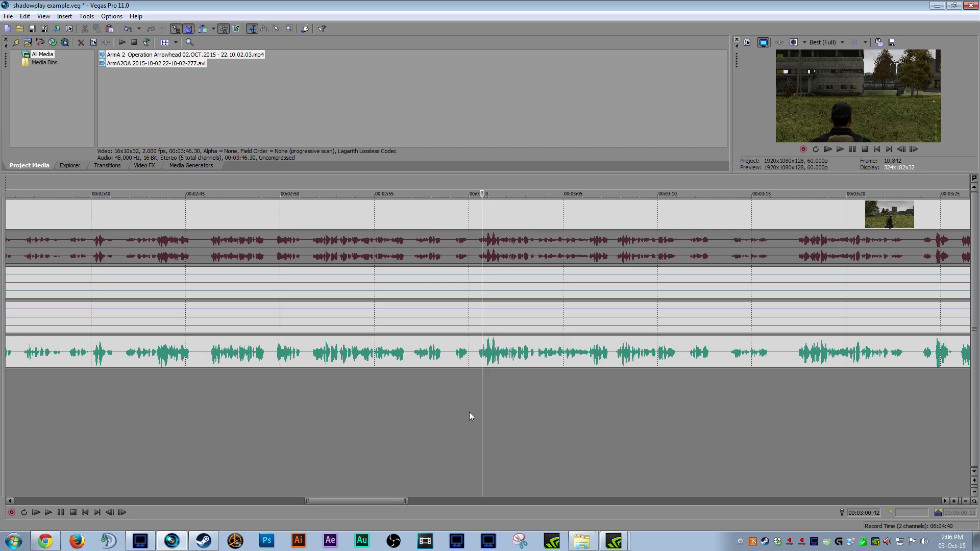
{"action": "scroll", "coordinate": [470, 416], "scroll_direction": "up", "scroll_amount": 2}
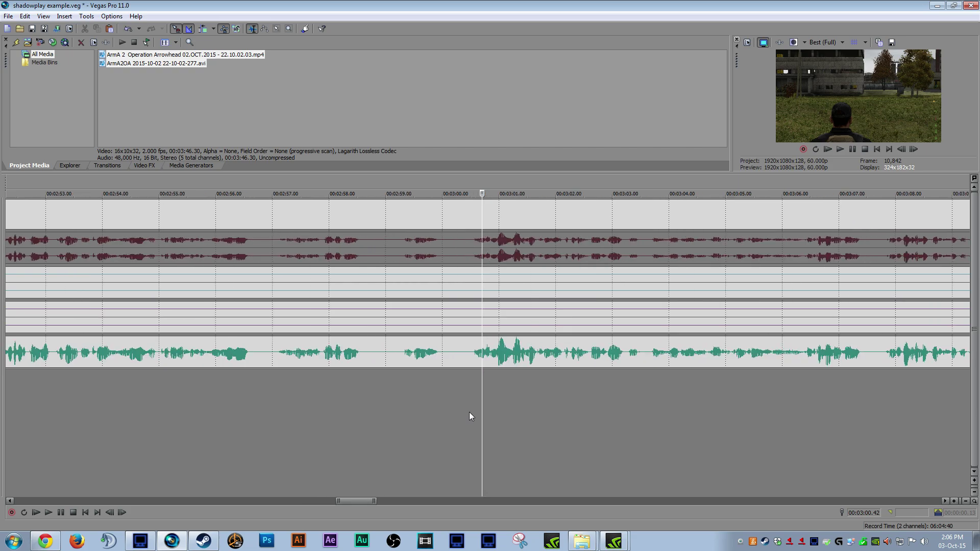